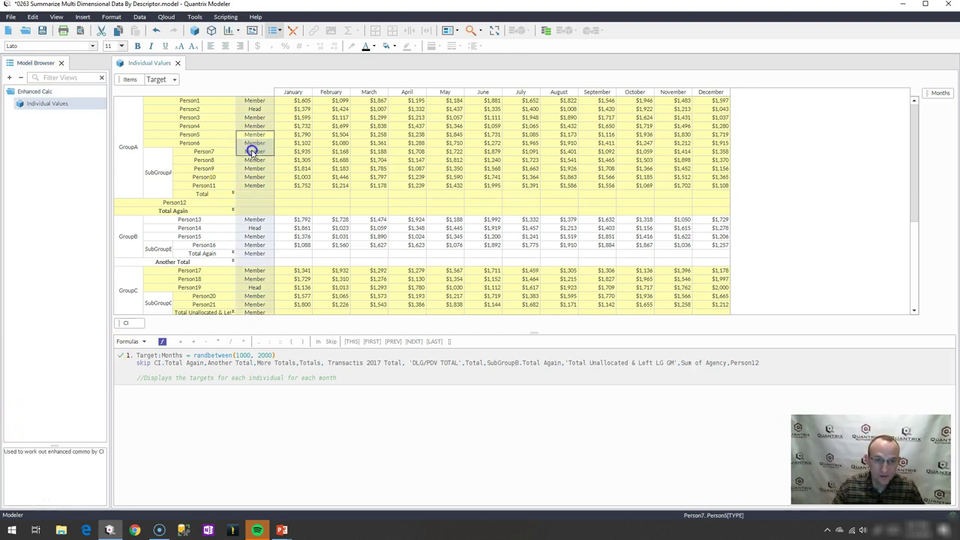
Step: Drag the Person1 row border in Individual Values down so the row is taller
{"action": "left_click", "coordinate": [255, 119]}
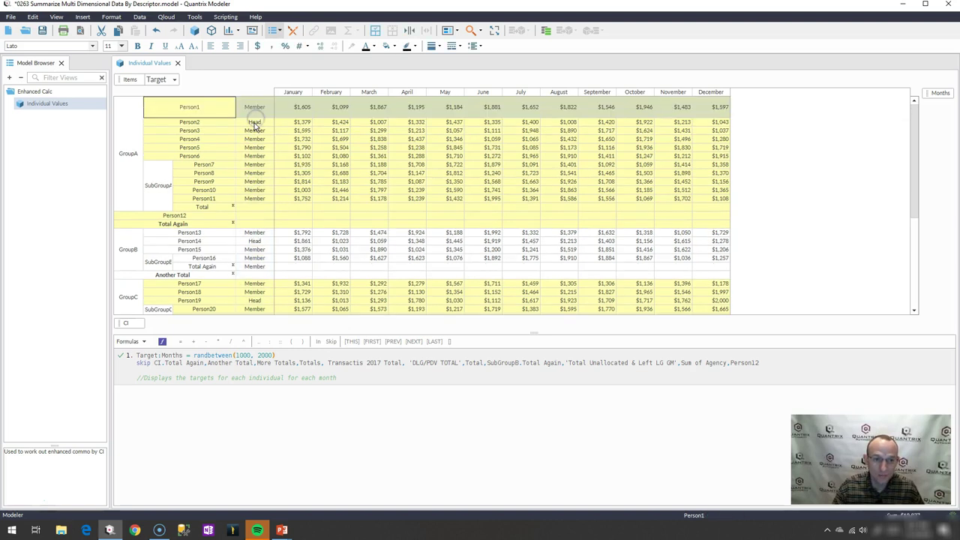
{"action": "left_click_drag", "start_coordinate": [255, 121], "coordinate": [256, 141]}
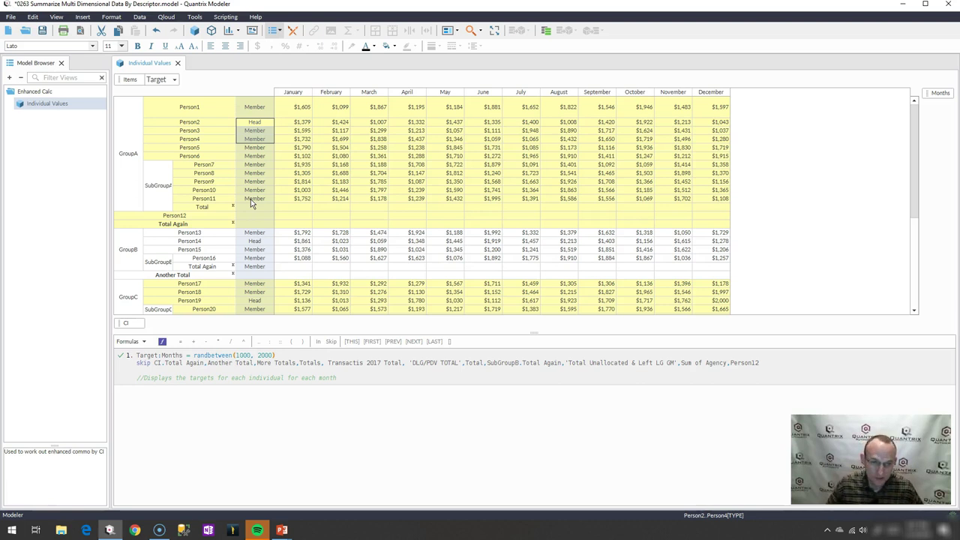
Step: Add Matrix1 and Matrix2, docking Matrix2 along the bottom and Matrix1 to the right
{"action": "left_click", "coordinate": [195, 30]}
{"action": "left_click", "coordinate": [194, 30]}
{"action": "left_click_drag", "start_coordinate": [244, 63], "coordinate": [365, 417]}
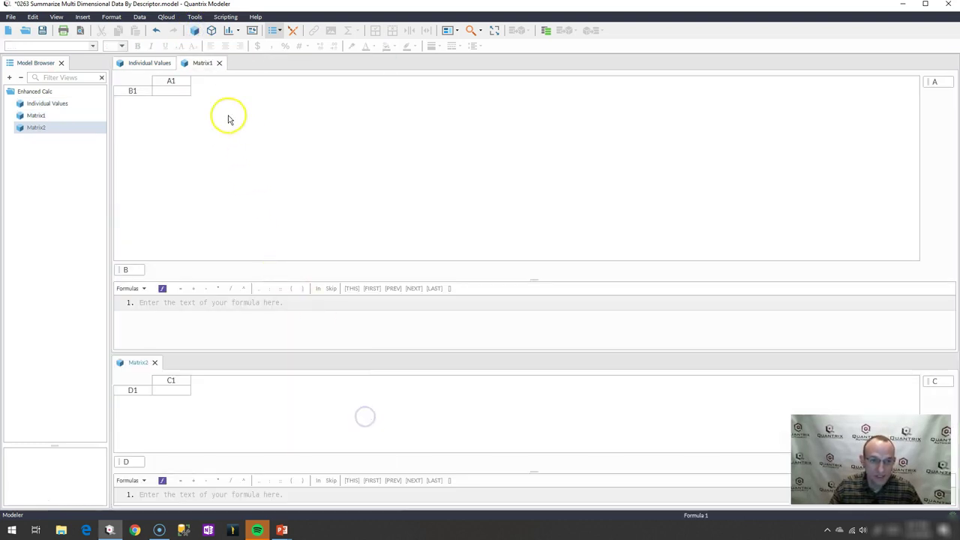
{"action": "left_click_drag", "start_coordinate": [201, 66], "coordinate": [851, 265]}
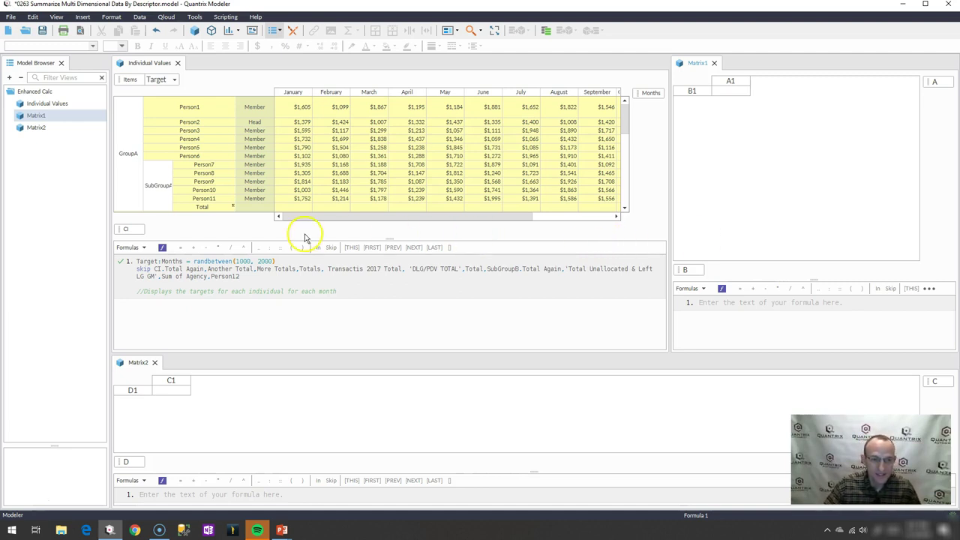
{"action": "left_click", "coordinate": [129, 230]}
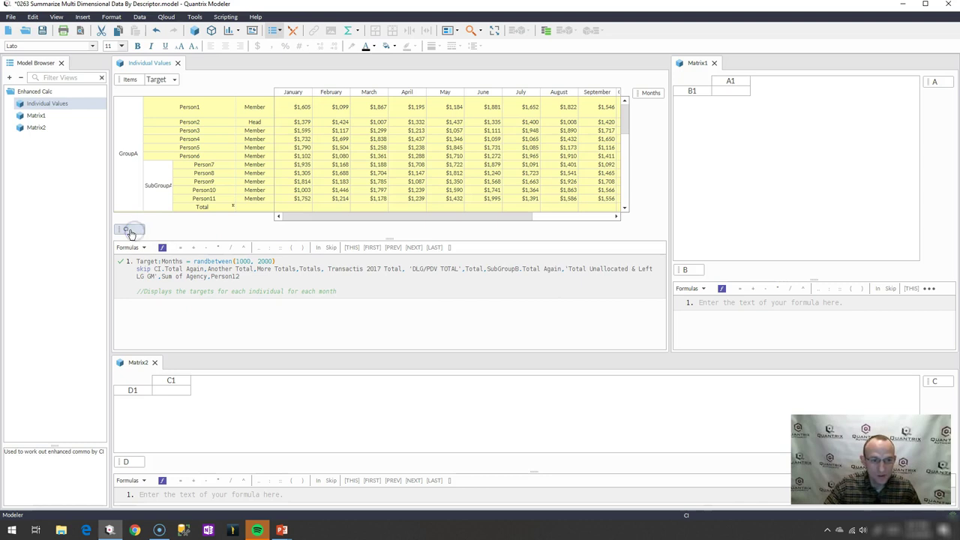
Step: Put the CI people category on Matrix1's rows and delete all its copied summary formulas
{"action": "left_click_drag", "start_coordinate": [129, 230], "coordinate": [687, 279]}
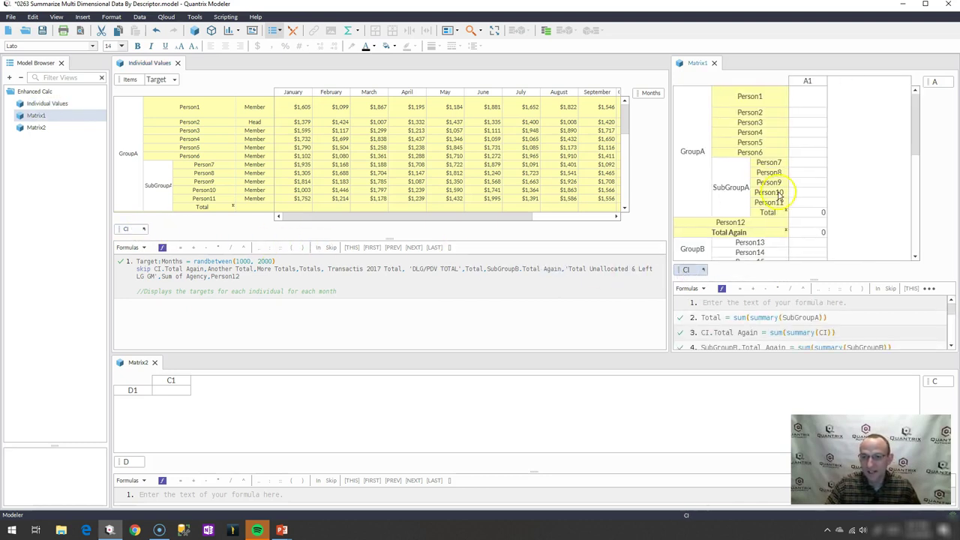
{"action": "left_click", "coordinate": [807, 84]}
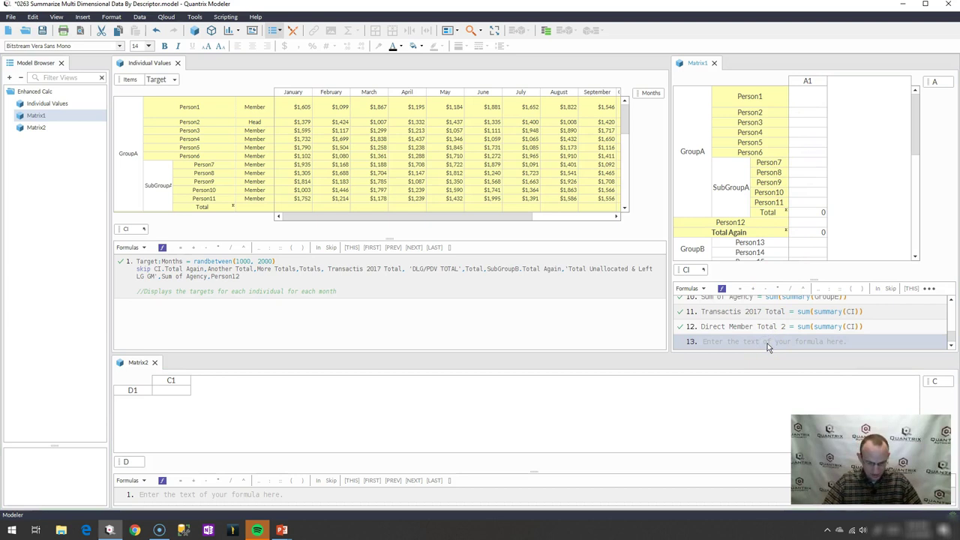
{"action": "key", "text": "ctrl+a"}
{"action": "key", "text": "Delete"}
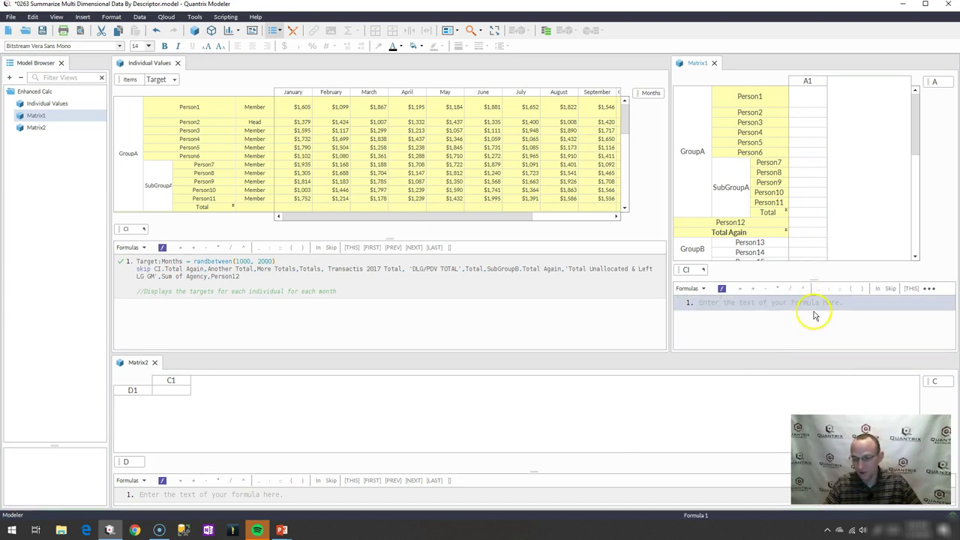
{"action": "left_click", "coordinate": [816, 82]}
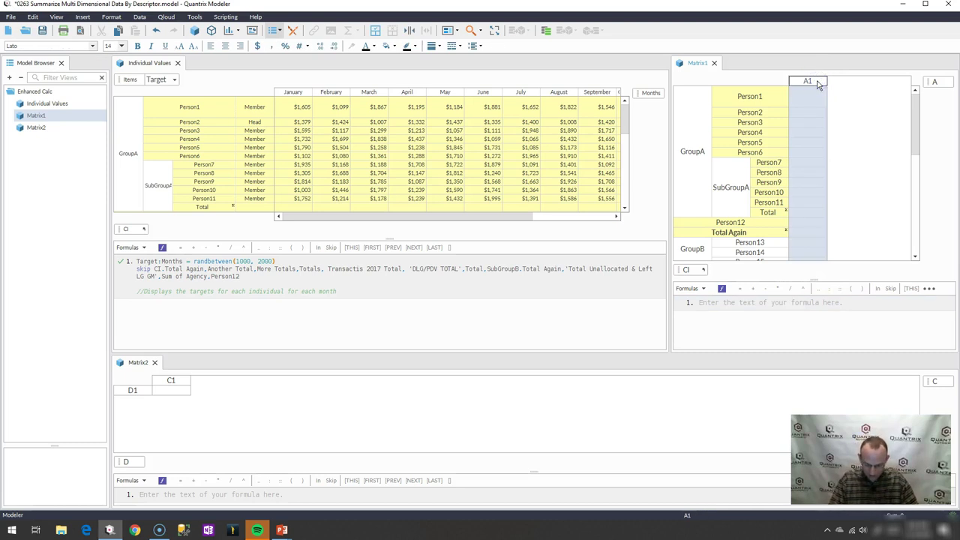
{"action": "type", "text": "= @descriptor("}
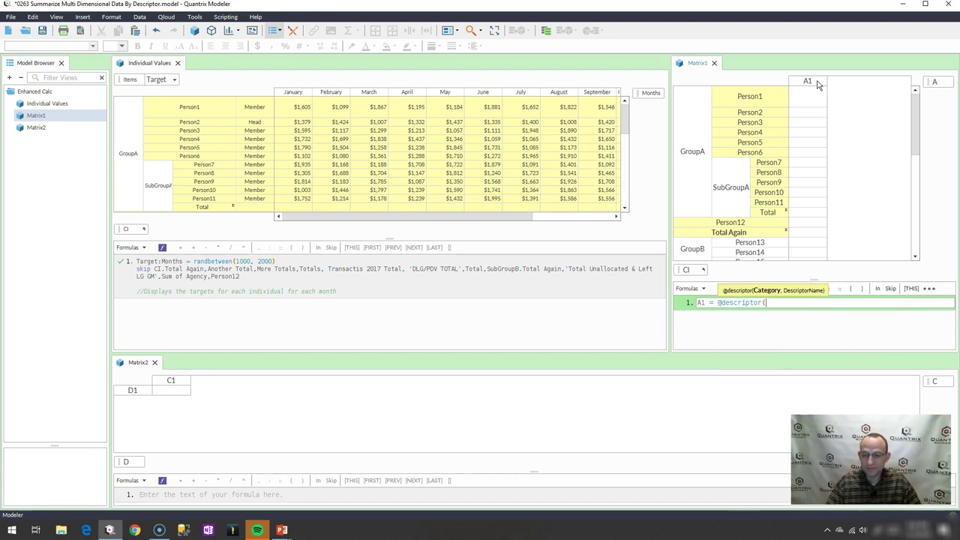
{"action": "left_click", "coordinate": [687, 270]}
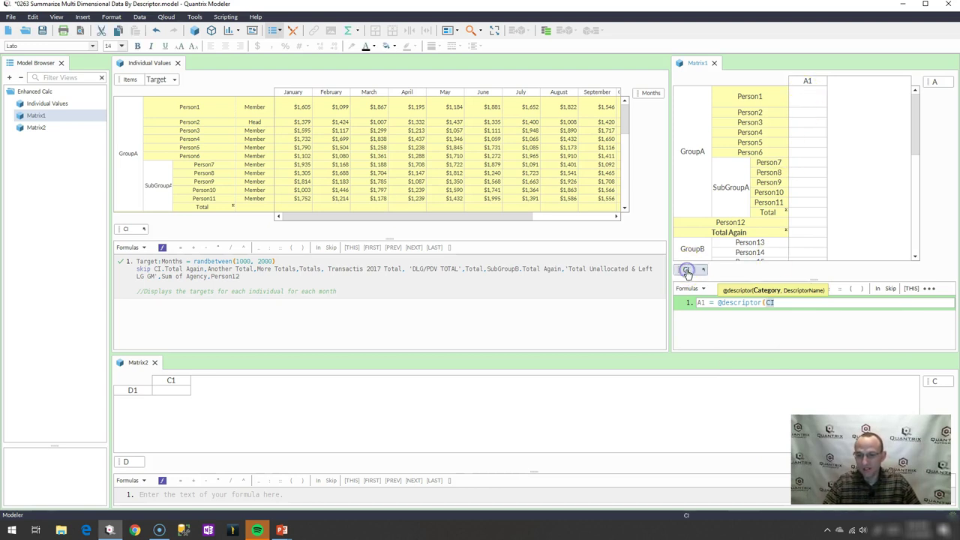
{"action": "type", "text": ","}
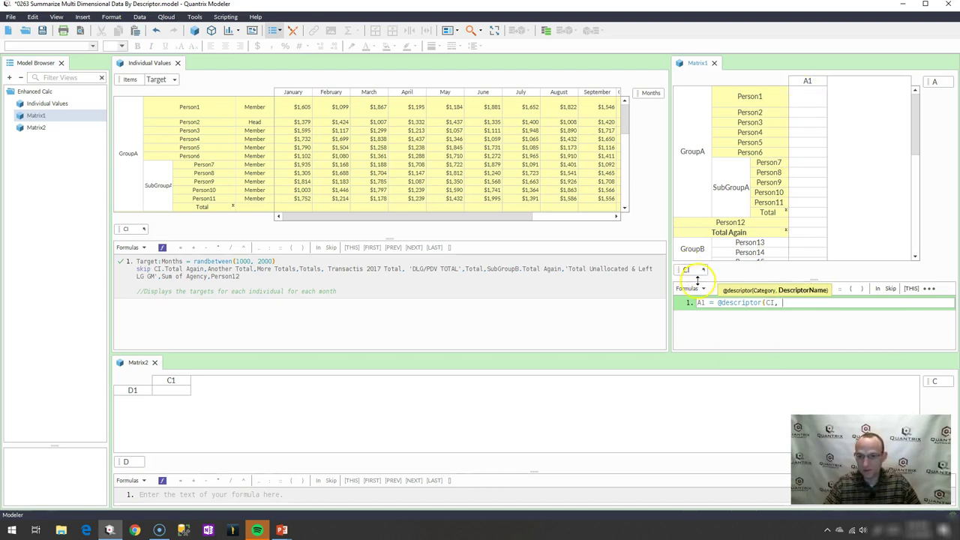
{"action": "key", "text": "Return"}
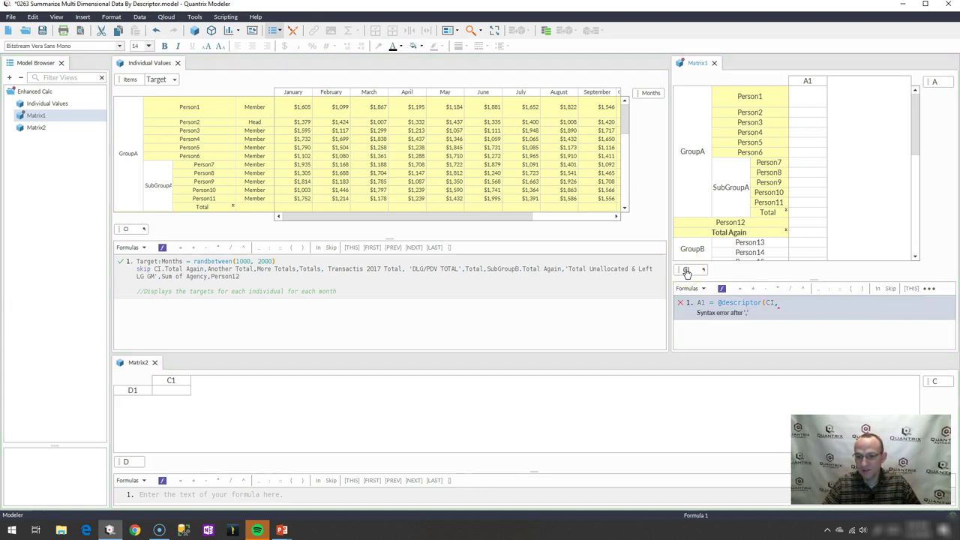
{"action": "right_click", "coordinate": [686, 273]}
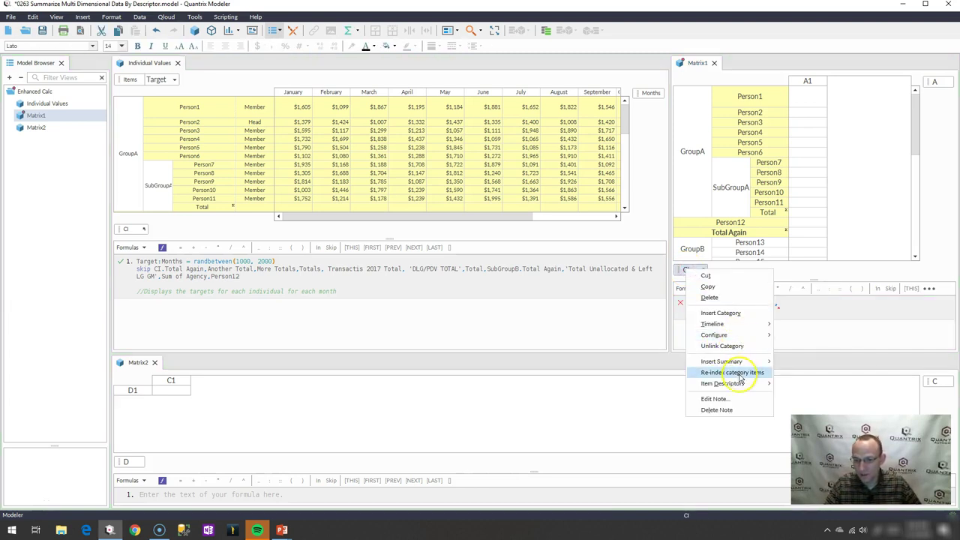
{"action": "mouse_move", "coordinate": [739, 384]}
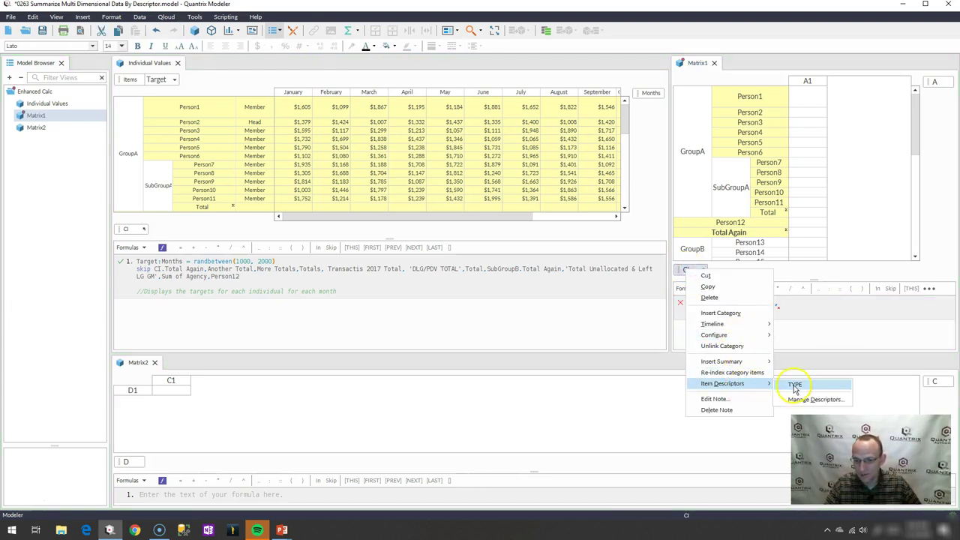
{"action": "left_click", "coordinate": [807, 309]}
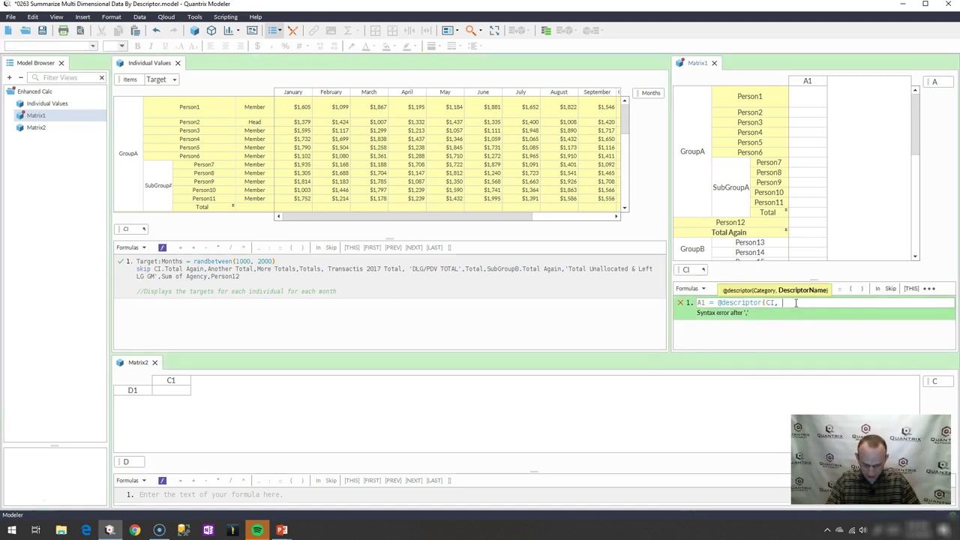
{"action": "type", "text": "Typ"}
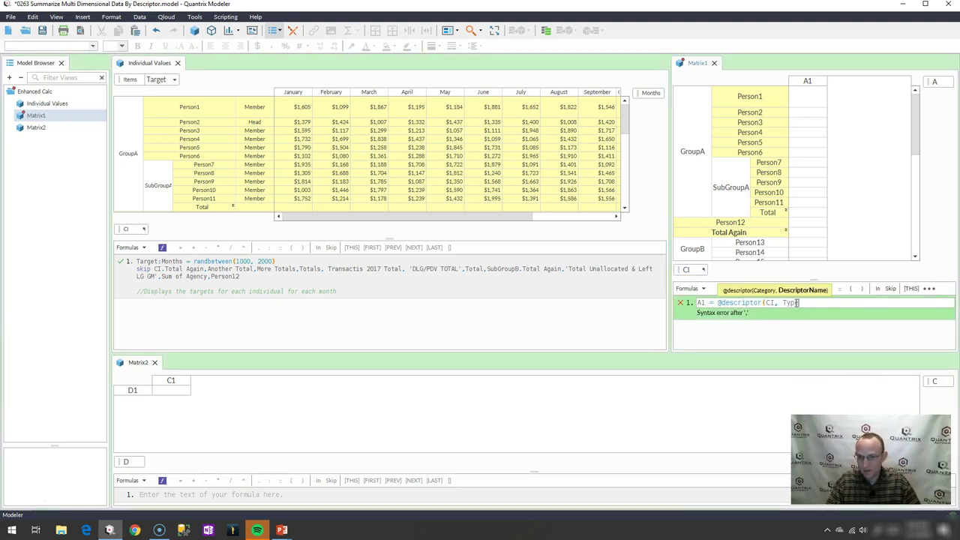
{"action": "type", "text": "e)"}
{"action": "key", "text": "Return"}
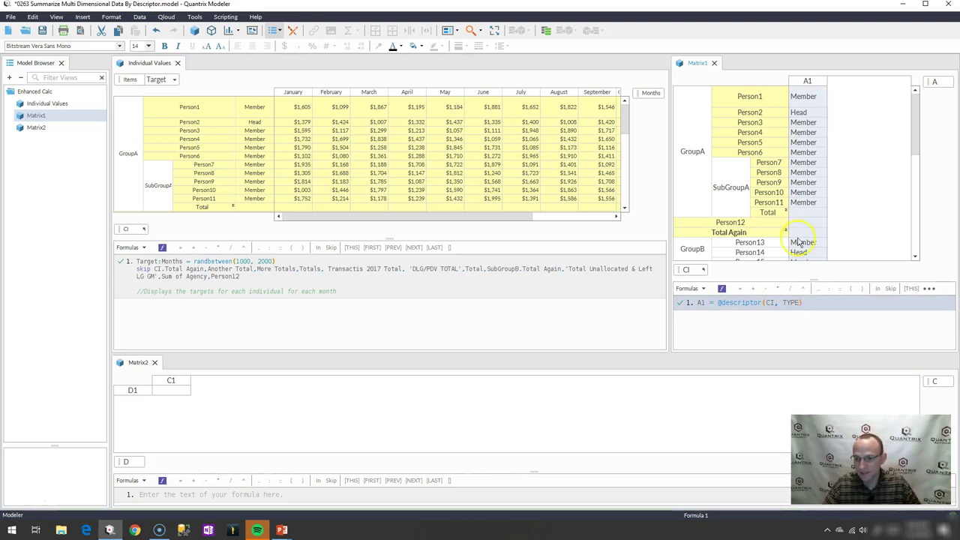
Step: Show the TYPE descriptor beside the CI items
{"action": "left_click", "coordinate": [815, 147]}
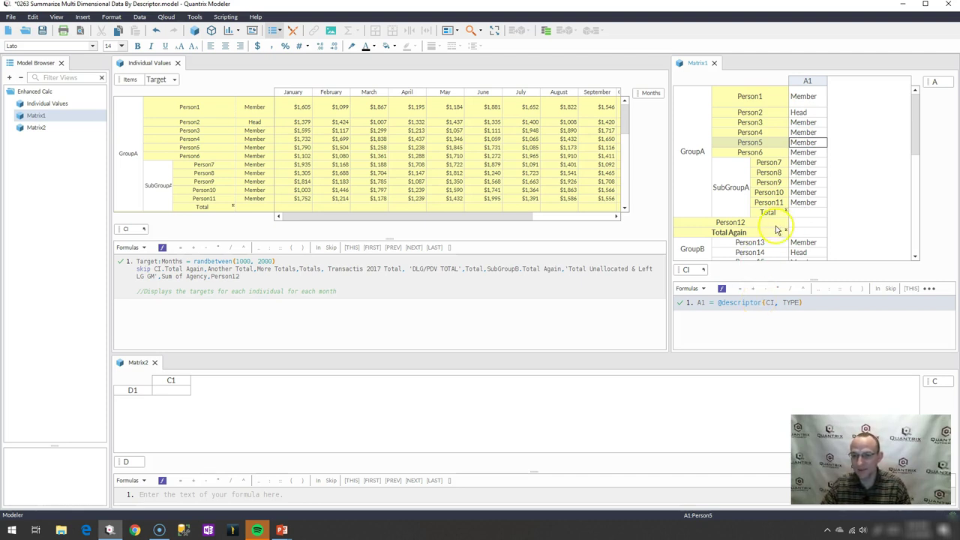
{"action": "right_click", "coordinate": [689, 272]}
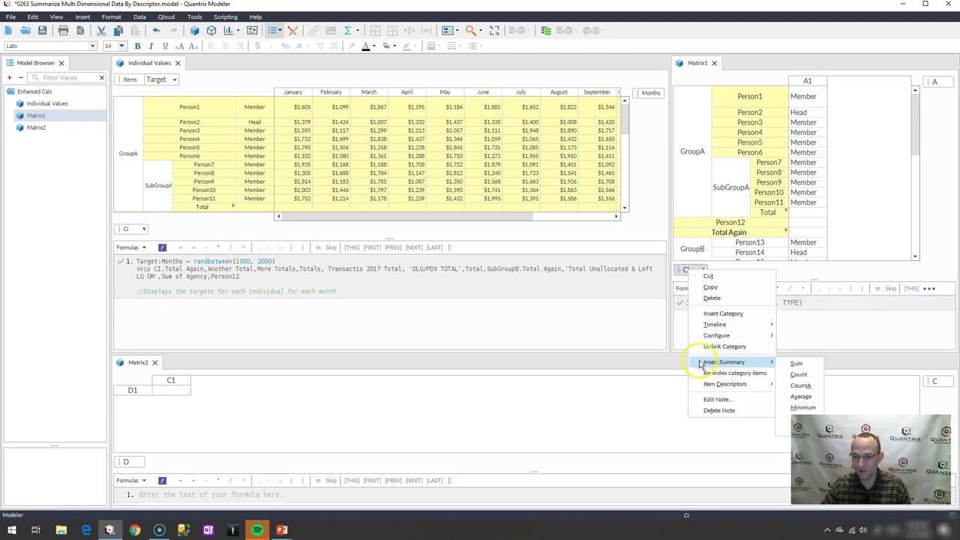
{"action": "mouse_move", "coordinate": [725, 384]}
{"action": "left_click", "coordinate": [794, 385]}
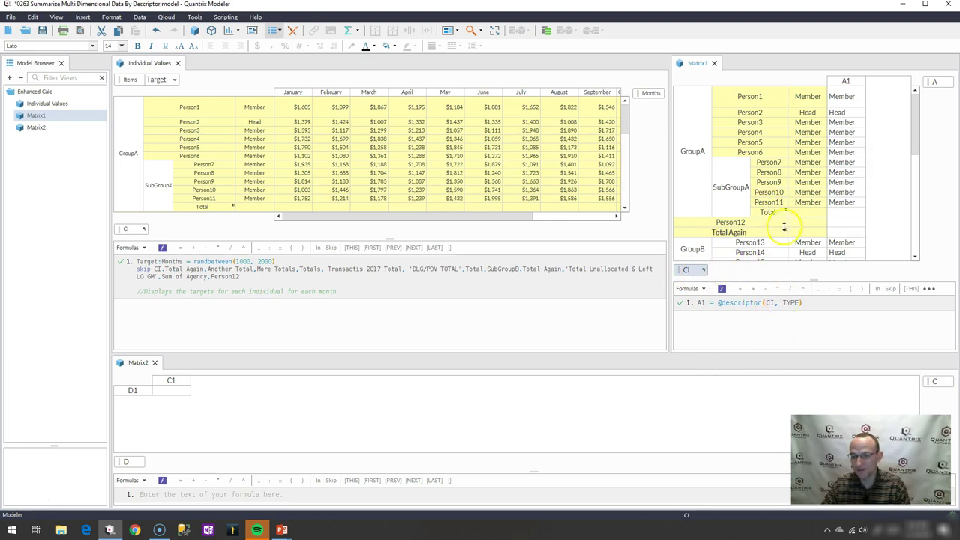
Step: Enlarge the Matrix2 panel and set Person2's type in Individual Values to Head
{"action": "left_click", "coordinate": [851, 136]}
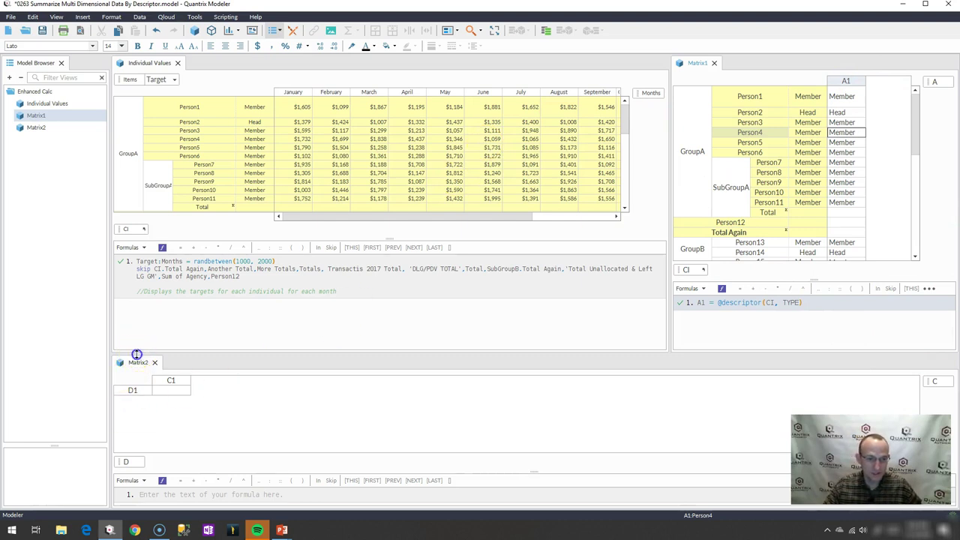
{"action": "left_click_drag", "start_coordinate": [133, 349], "coordinate": [146, 321]}
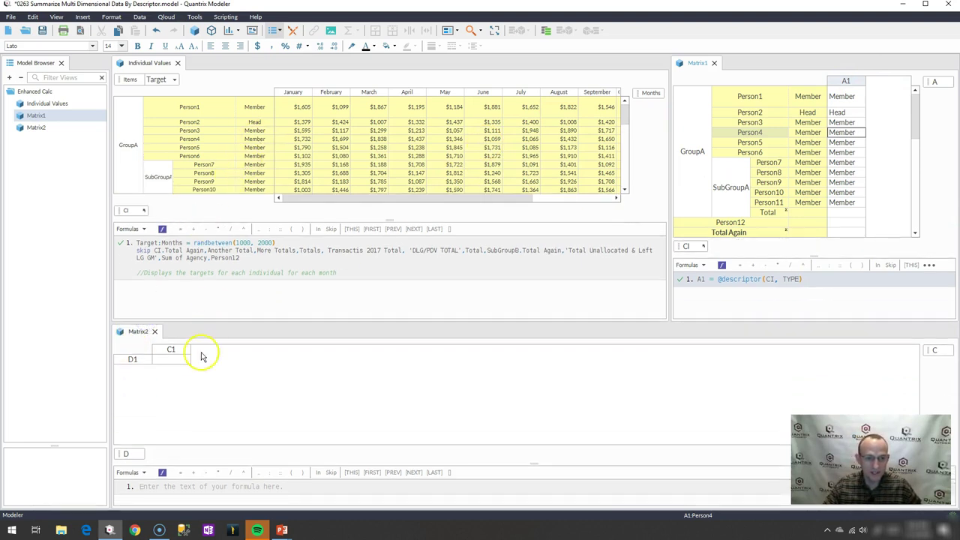
{"action": "left_click", "coordinate": [255, 109]}
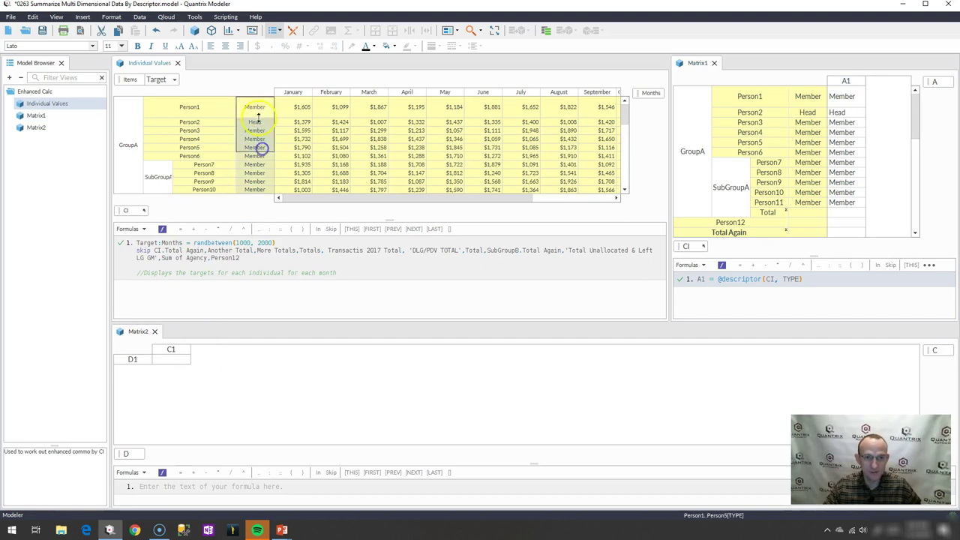
{"action": "left_click", "coordinate": [254, 122]}
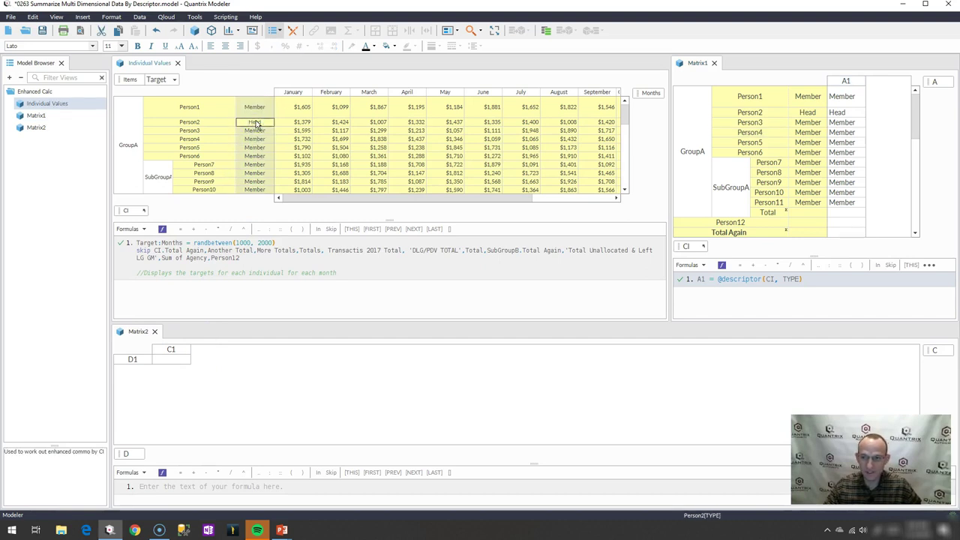
{"action": "right_click", "coordinate": [848, 81]}
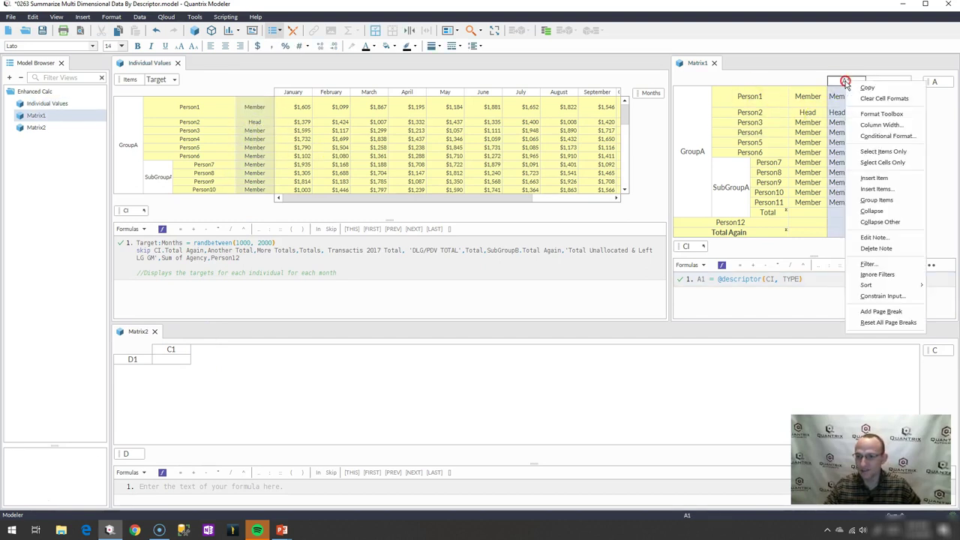
{"action": "mouse_move", "coordinate": [878, 290]}
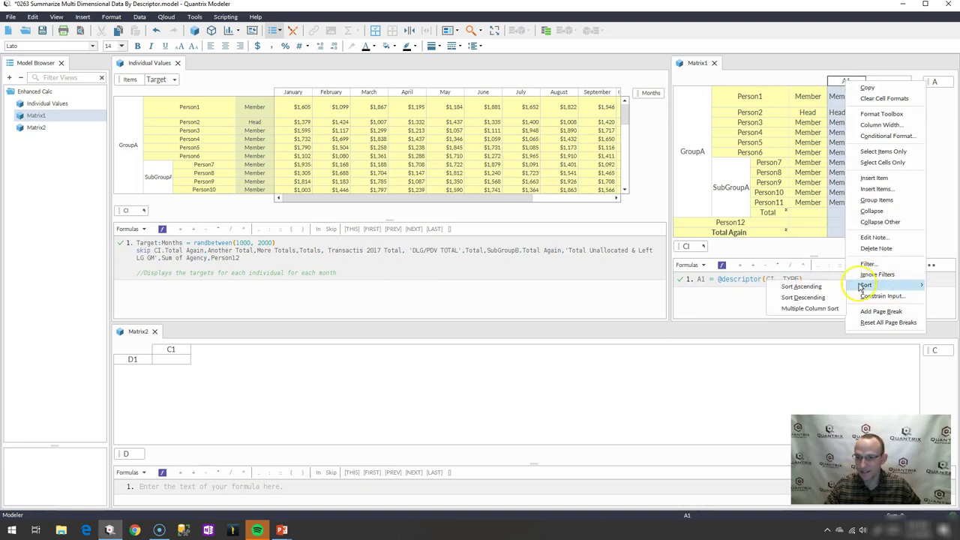
{"action": "left_click", "coordinate": [813, 286]}
{"action": "mouse_move", "coordinate": [915, 133]}
{"action": "left_mouse_down"}
{"action": "mouse_move", "coordinate": [900, 223]}
{"action": "mouse_move", "coordinate": [904, 133]}
{"action": "mouse_move", "coordinate": [903, 241]}
{"action": "mouse_move", "coordinate": [915, 150]}
{"action": "left_mouse_up"}
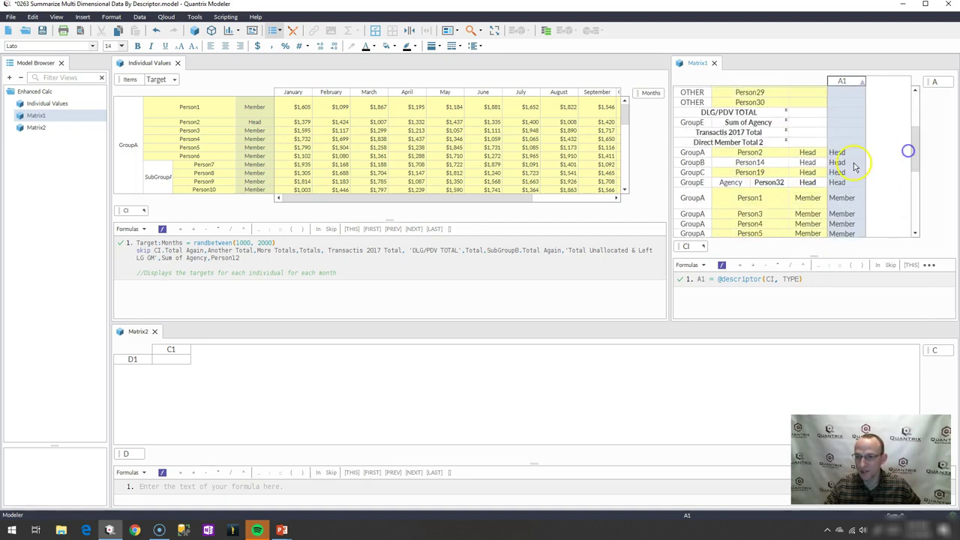
{"action": "left_click", "coordinate": [846, 163]}
{"action": "right_click", "coordinate": [847, 80]}
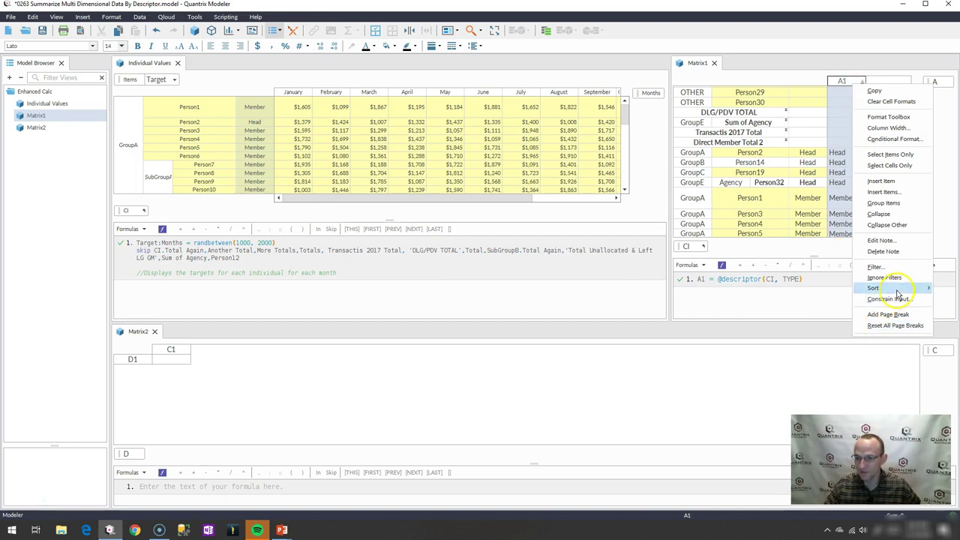
{"action": "mouse_move", "coordinate": [873, 291]}
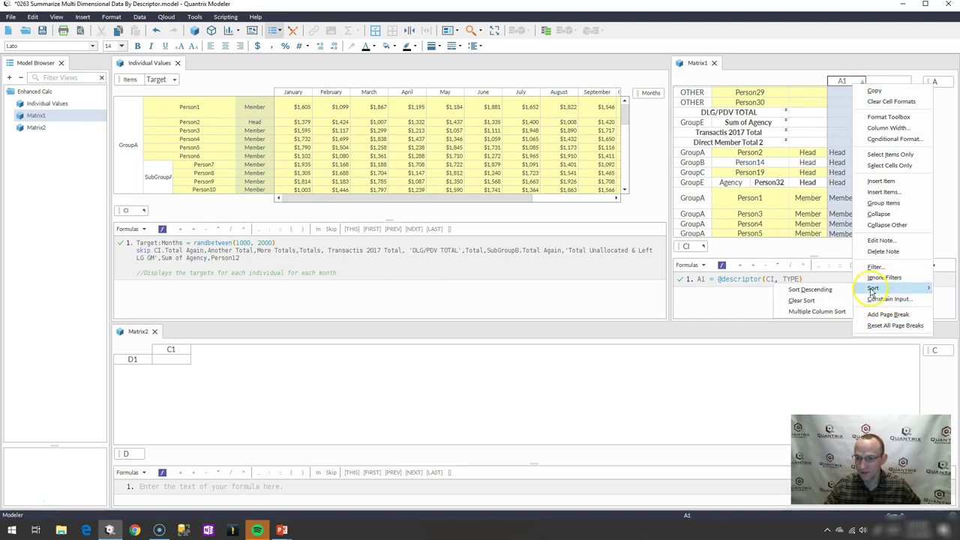
{"action": "left_click", "coordinate": [815, 303]}
Step: Name Matrix2's rows Member and Head and move the Months category into its columns
{"action": "left_click", "coordinate": [131, 360]}
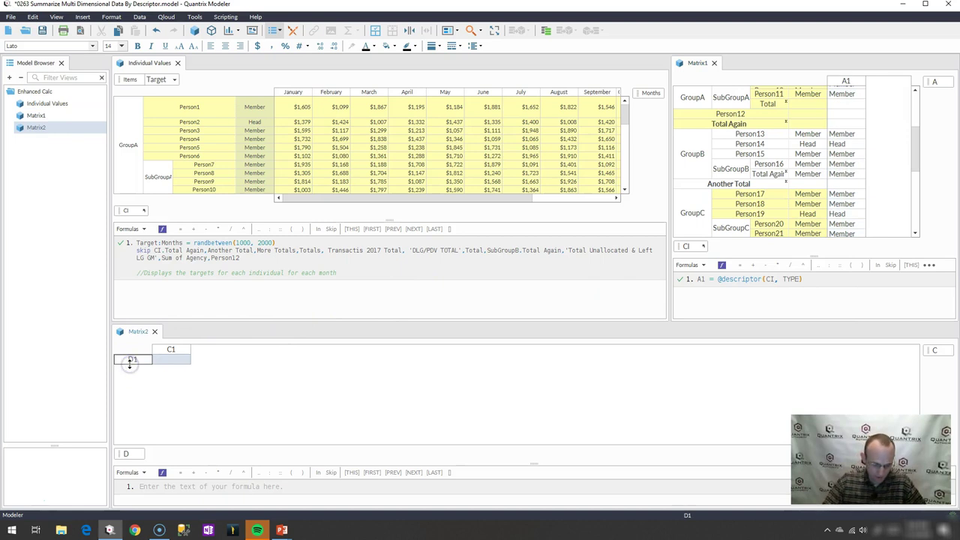
{"action": "type", "text": "Member"}
{"action": "key", "text": "Return"}
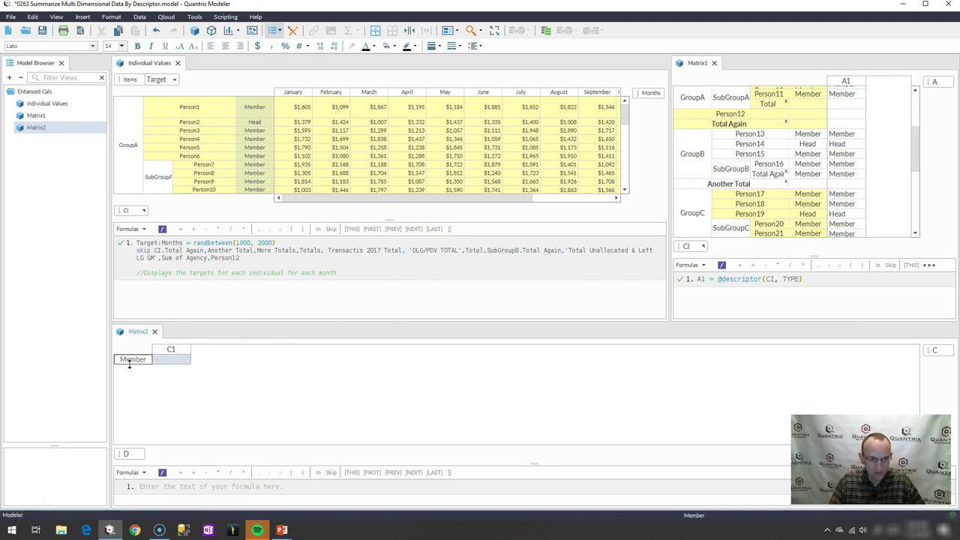
{"action": "type", "text": "Head"}
{"action": "key", "text": "Return"}
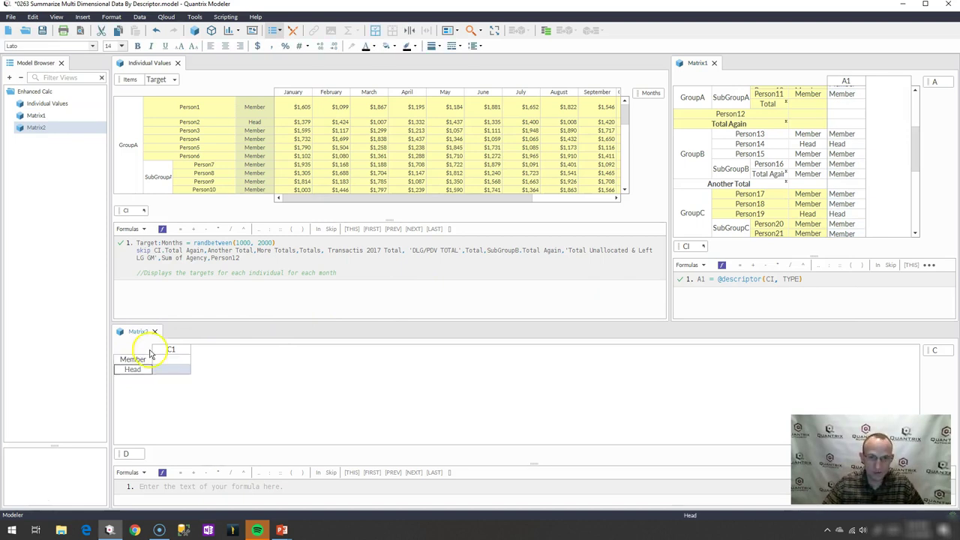
{"action": "left_click_drag", "start_coordinate": [652, 94], "coordinate": [921, 349]}
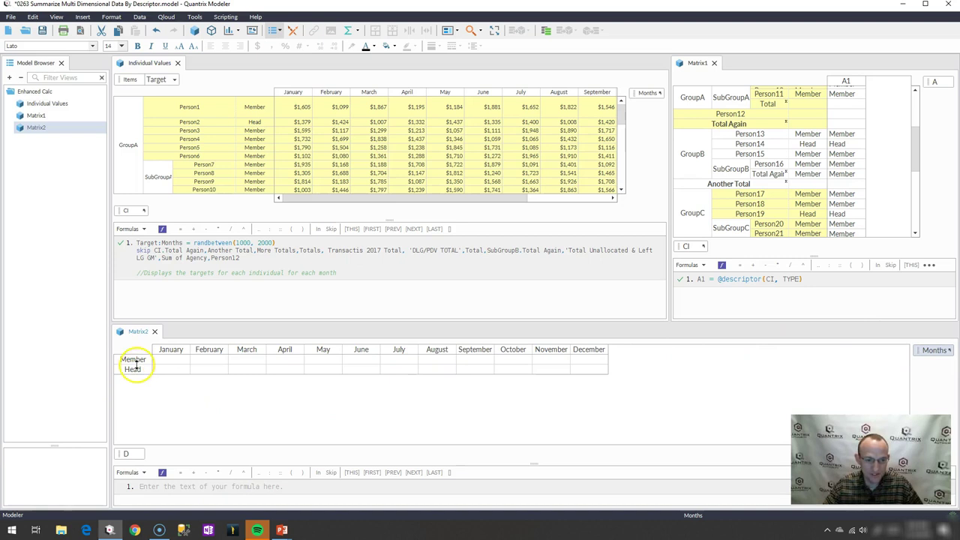
Step: Start the Matrix2 formula =sum(select(Individual Values::, Matrix1::A1, @ for both rows
{"action": "left_click_drag", "start_coordinate": [133, 363], "coordinate": [137, 377]}
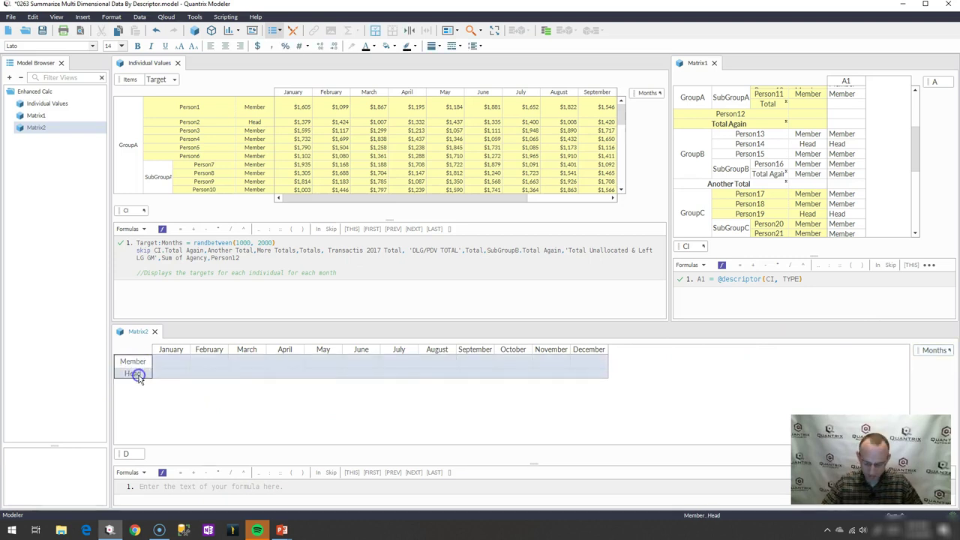
{"action": "type", "text": "= su"}
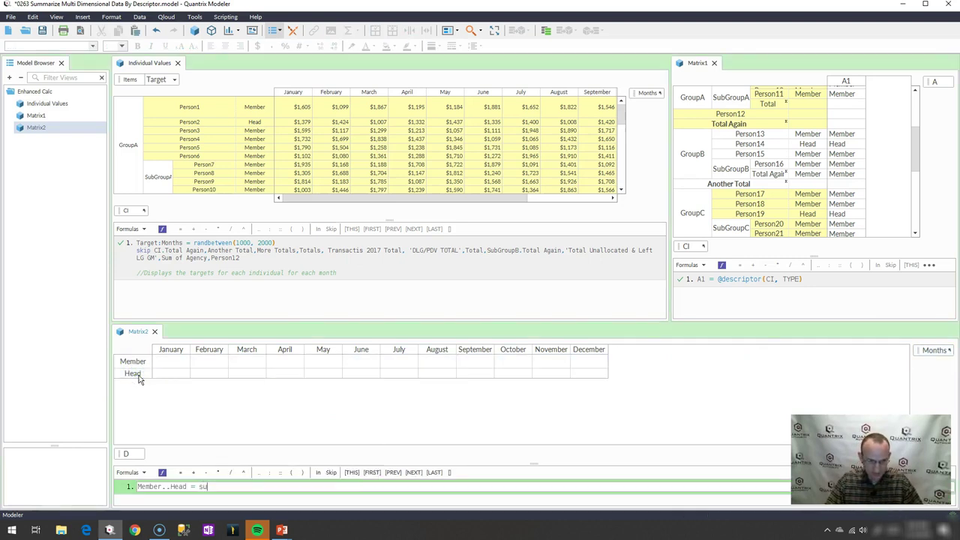
{"action": "key", "text": "Escape"}
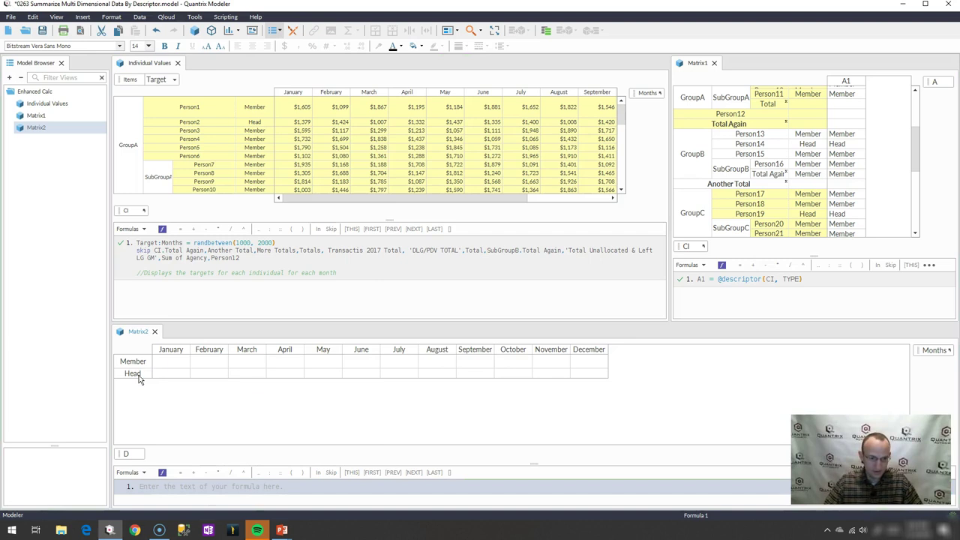
{"action": "left_click", "coordinate": [141, 486]}
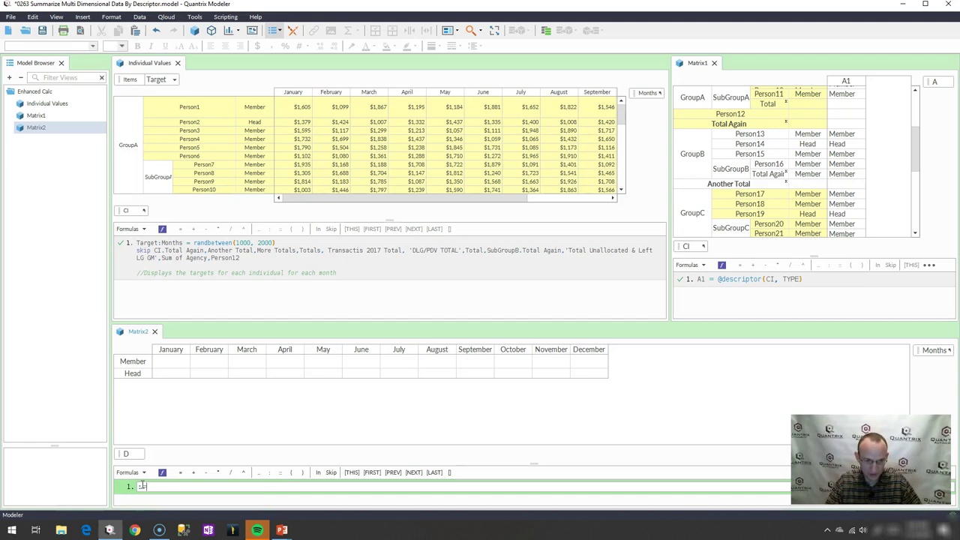
{"action": "type", "text": "su"}
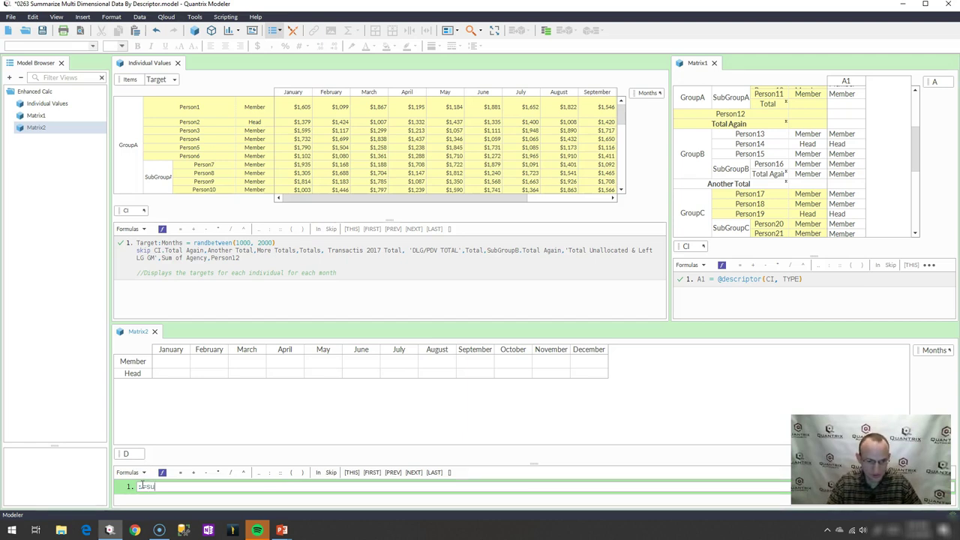
{"action": "type", "text": "m(select("}
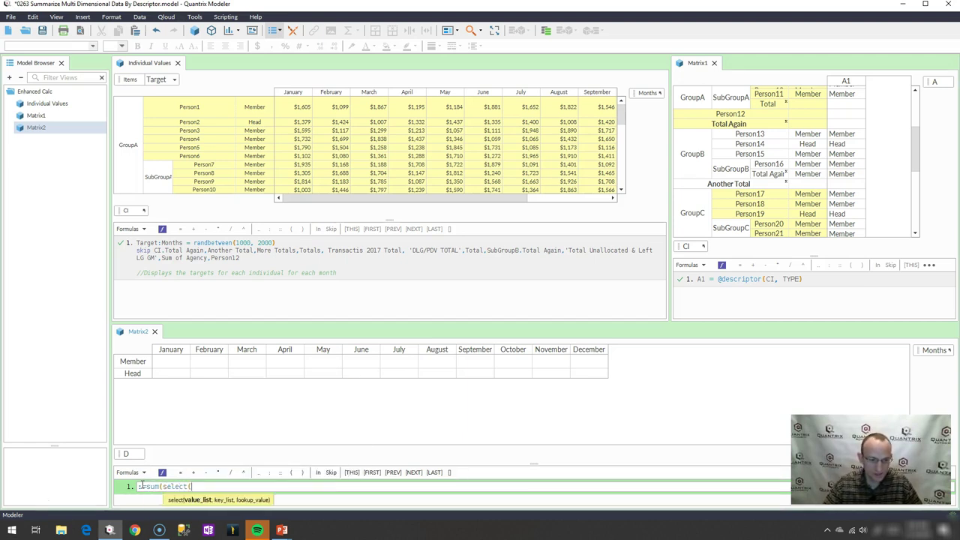
{"action": "left_click", "coordinate": [129, 213]}
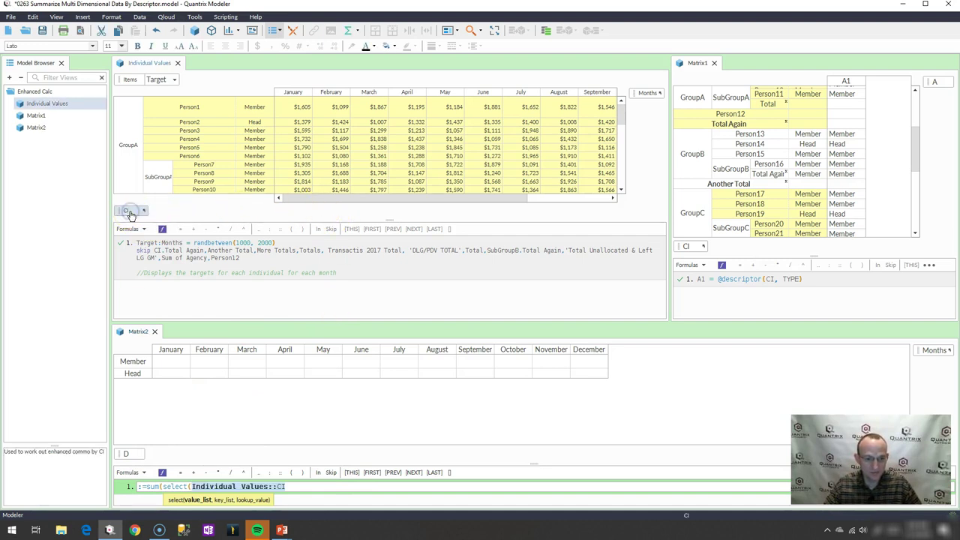
{"action": "key", "text": "BackSpace"}
{"action": "key", "text": "BackSpace"}
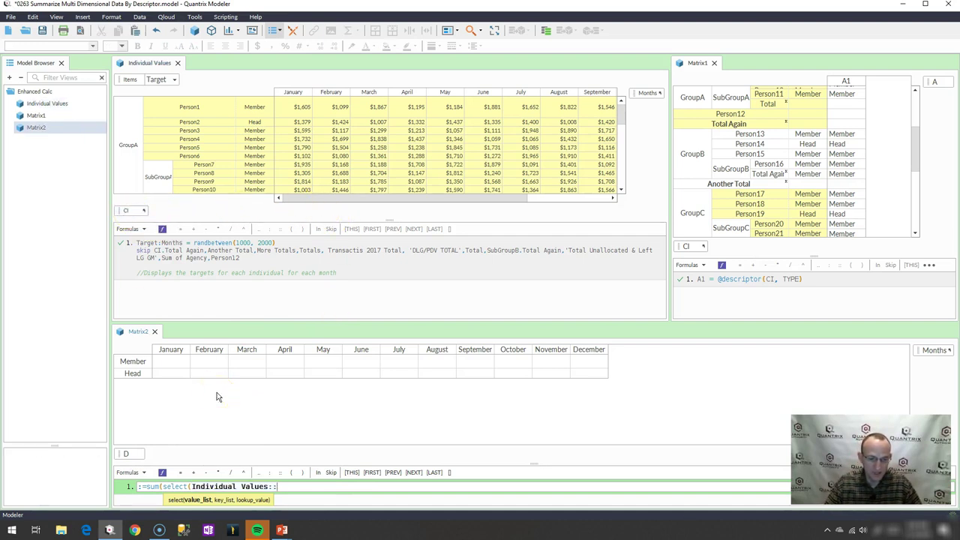
{"action": "type", "text": ","}
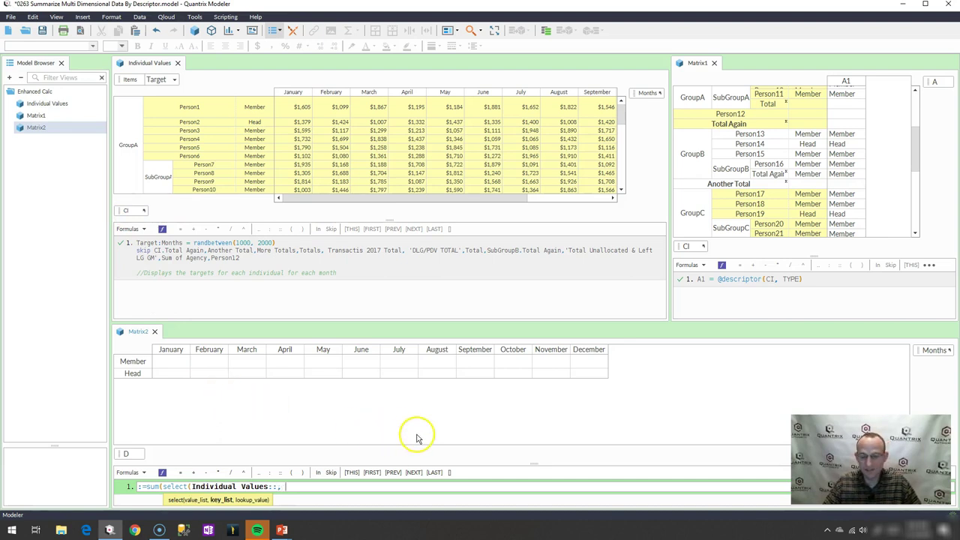
{"action": "left_click", "coordinate": [846, 82]}
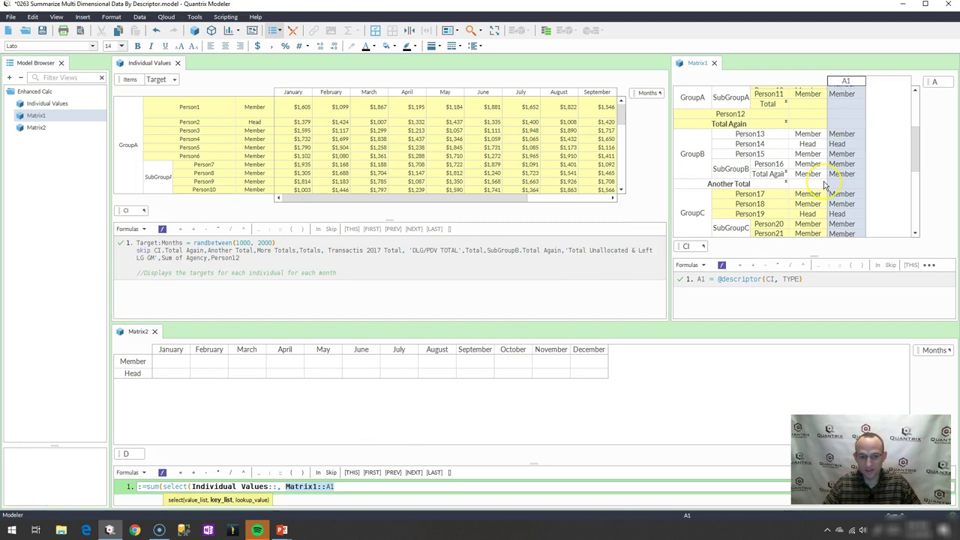
{"action": "type", "text": ", @"}
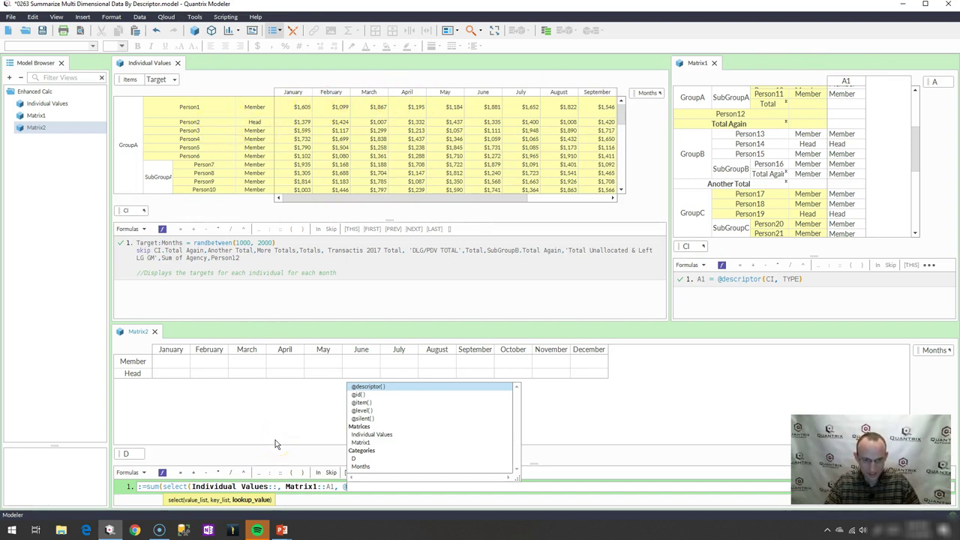
Step: Complete and commit the formula as :=sum(select(Individual Values::Target, Matrix1::A1, @D))
{"action": "type", "text": "D))"}
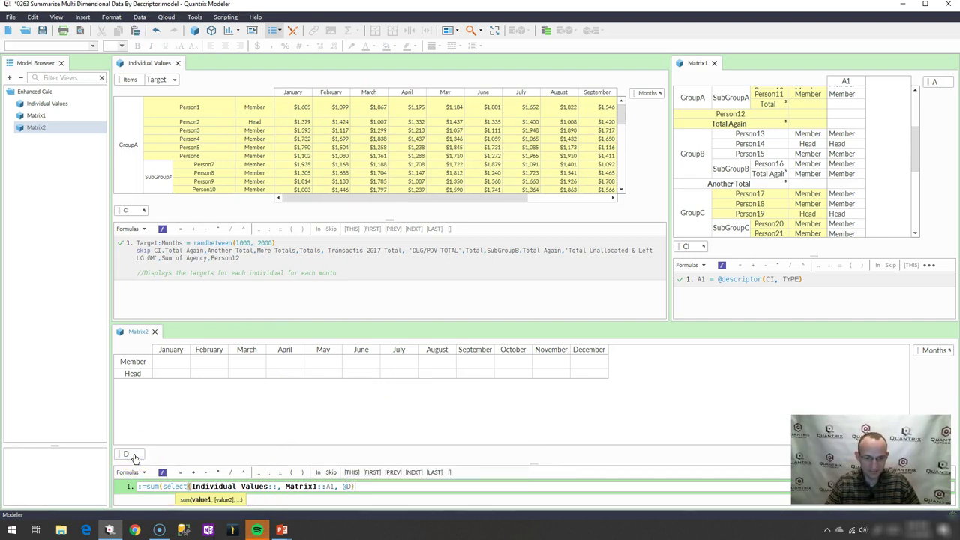
{"action": "key", "text": "Return"}
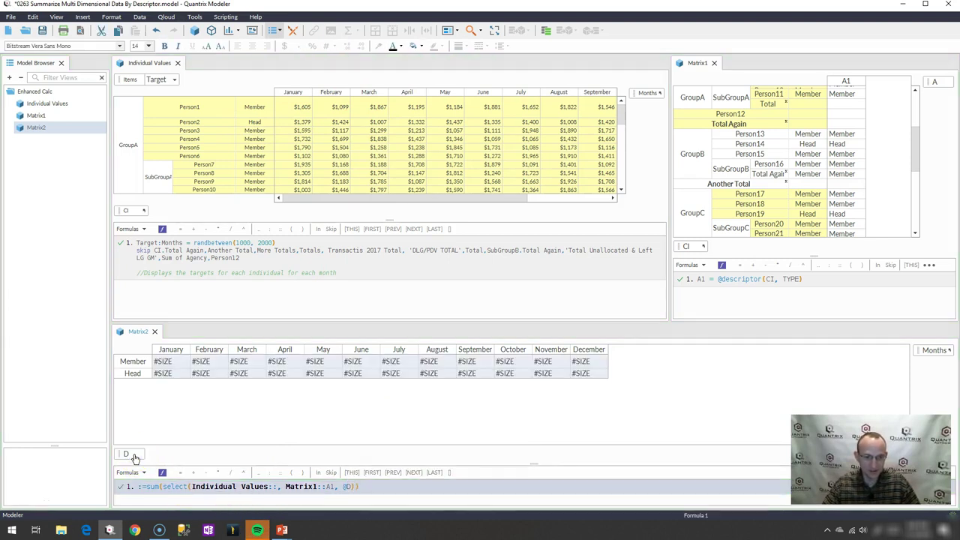
{"action": "left_click", "coordinate": [287, 508]}
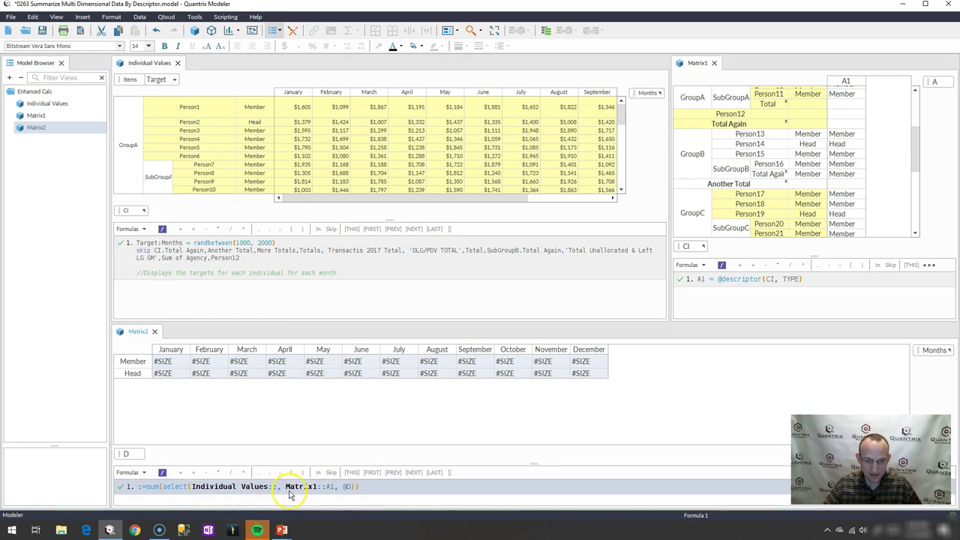
{"action": "left_click", "coordinate": [278, 486]}
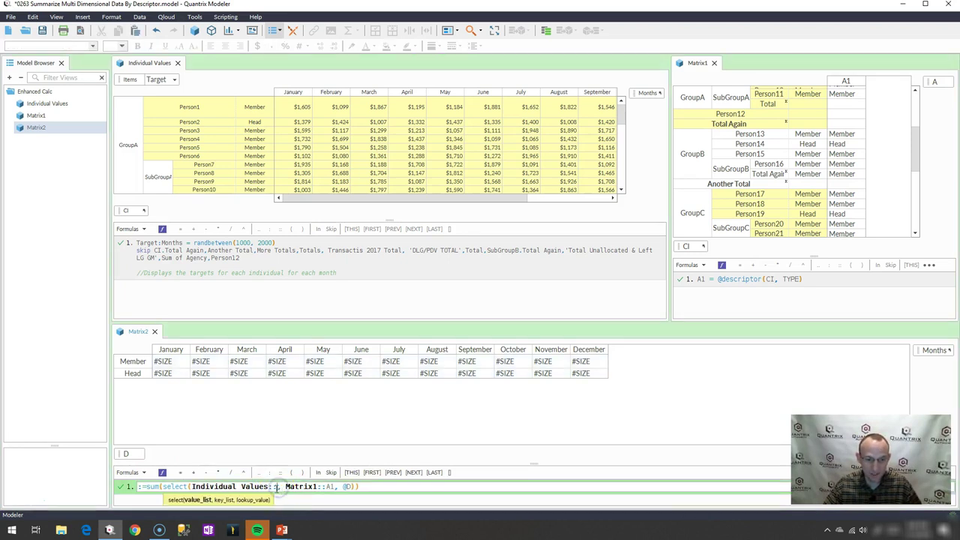
{"action": "type", "text": "T"}
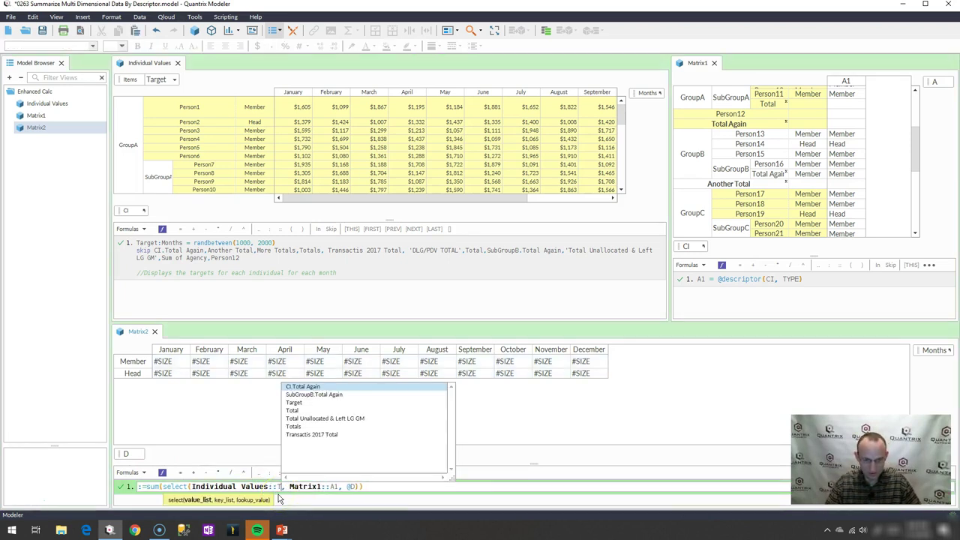
{"action": "type", "text": "ar"}
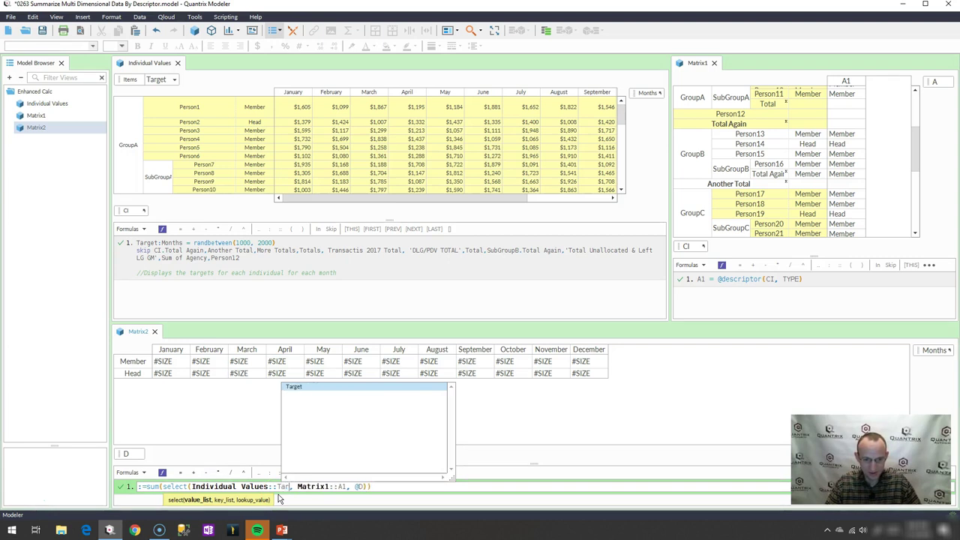
{"action": "type", "text": "get"}
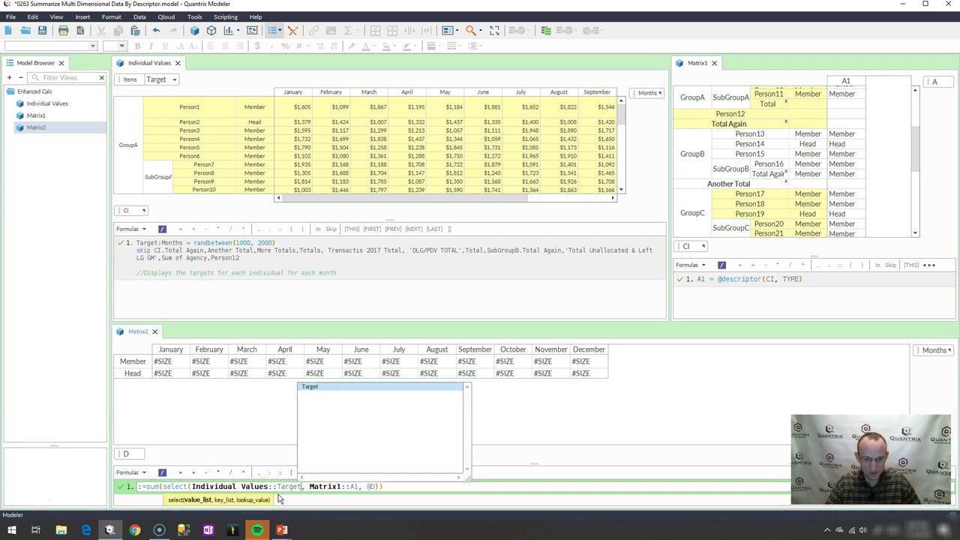
{"action": "key", "text": "Return"}
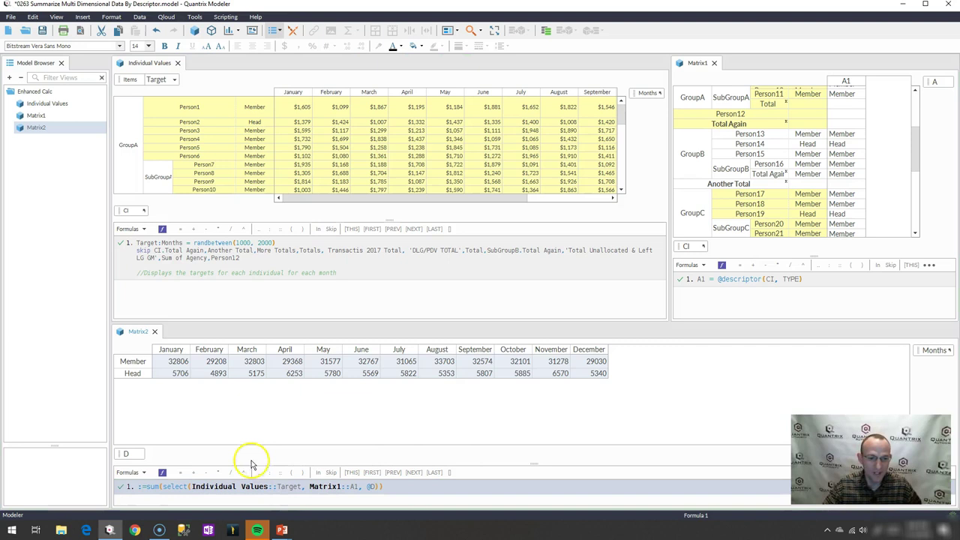
Step: Check the Individual Values item list, select the Member and Head rows, and enlarge the formula area
{"action": "left_click", "coordinate": [172, 81]}
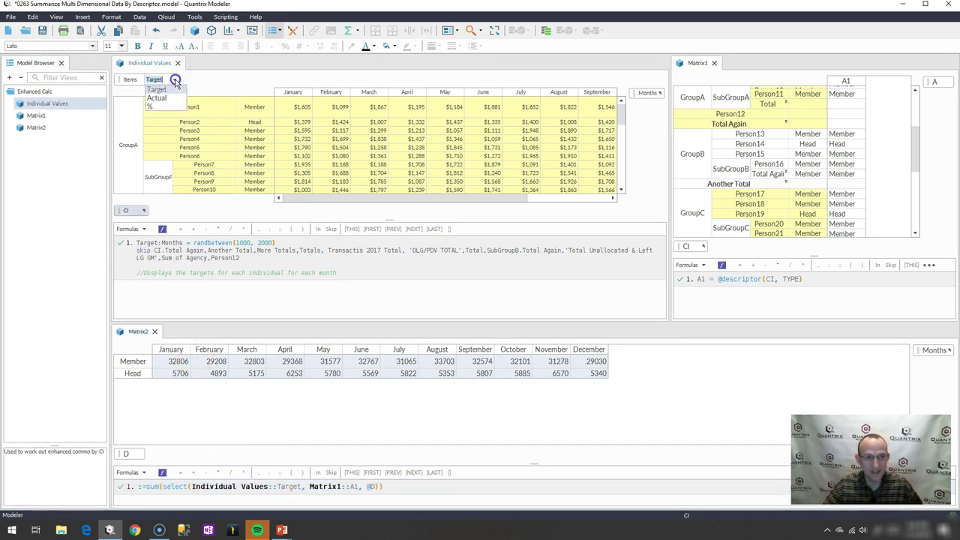
{"action": "left_click", "coordinate": [175, 80]}
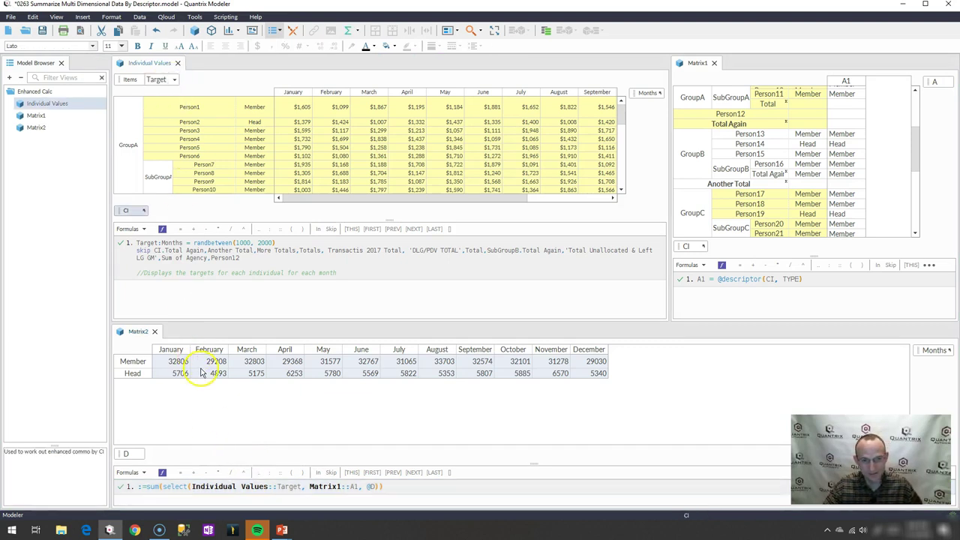
{"action": "left_click_drag", "start_coordinate": [133, 361], "coordinate": [151, 374]}
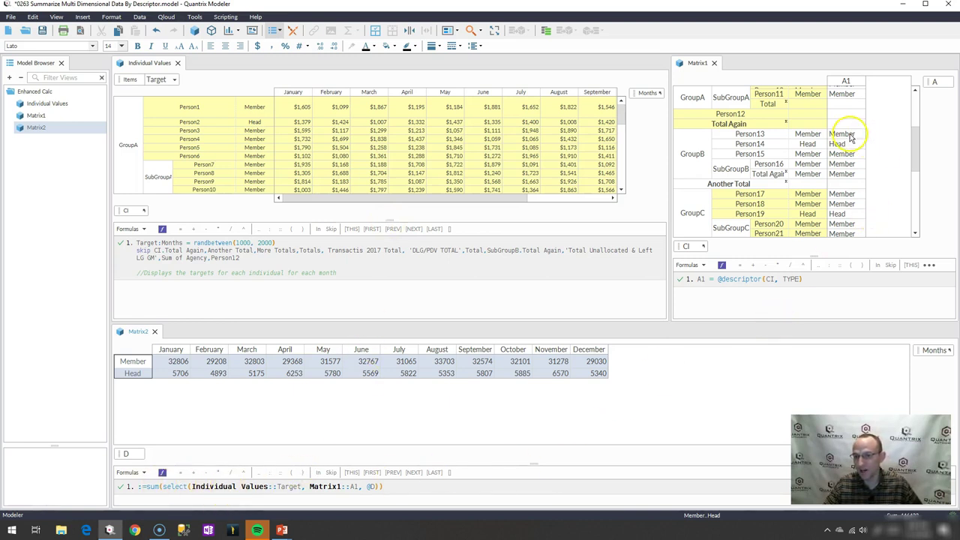
{"action": "left_click_drag", "start_coordinate": [532, 470], "coordinate": [525, 405]}
{"action": "left_click", "coordinate": [521, 438]}
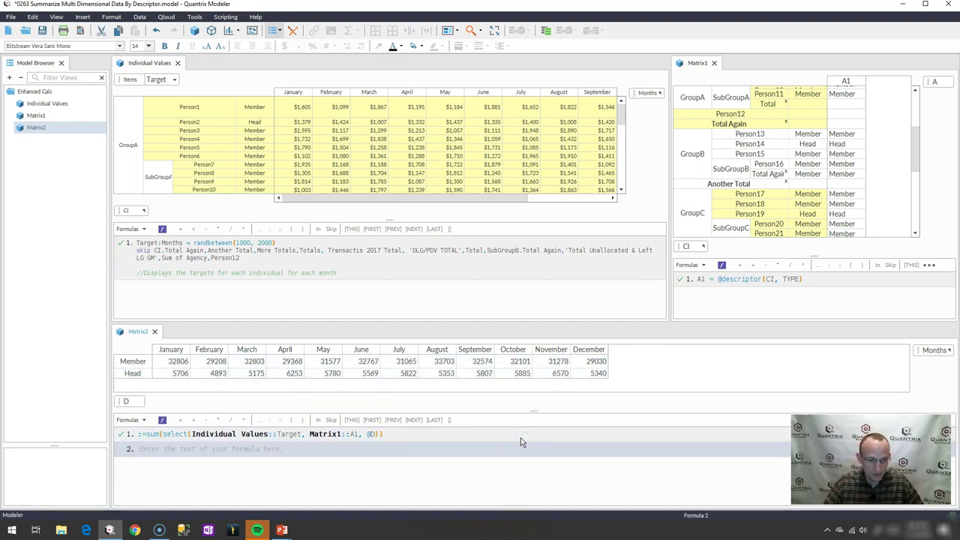
{"action": "type", "text": ":="}
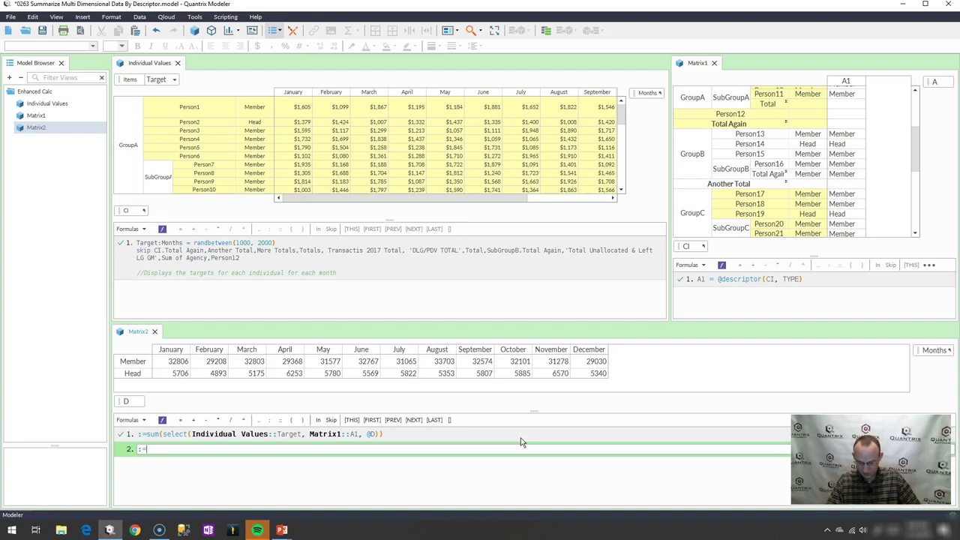
{"action": "type", "text": "sum(select"}
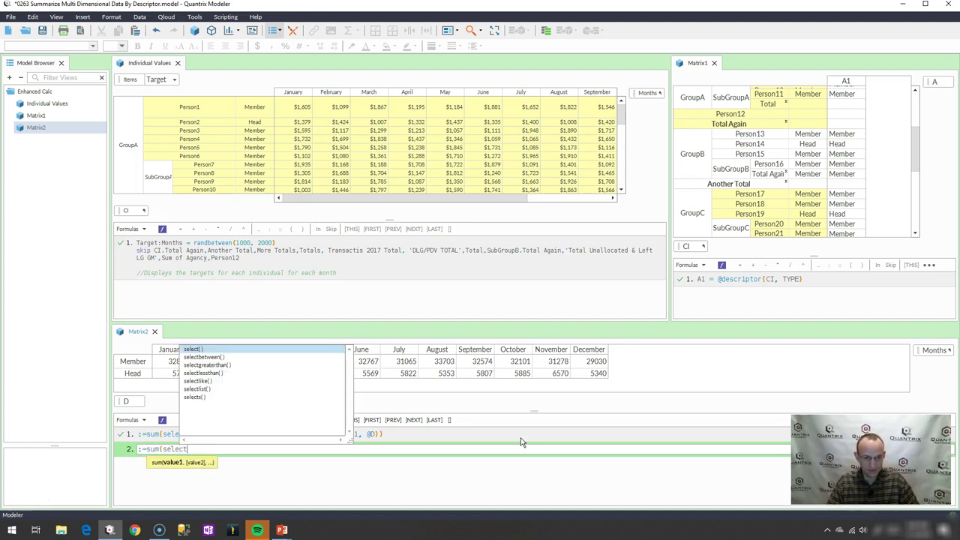
{"action": "type", "text": "(in"}
{"action": "key", "text": "Up"}
{"action": "key", "text": "Up"}
{"action": "key", "text": "Up"}
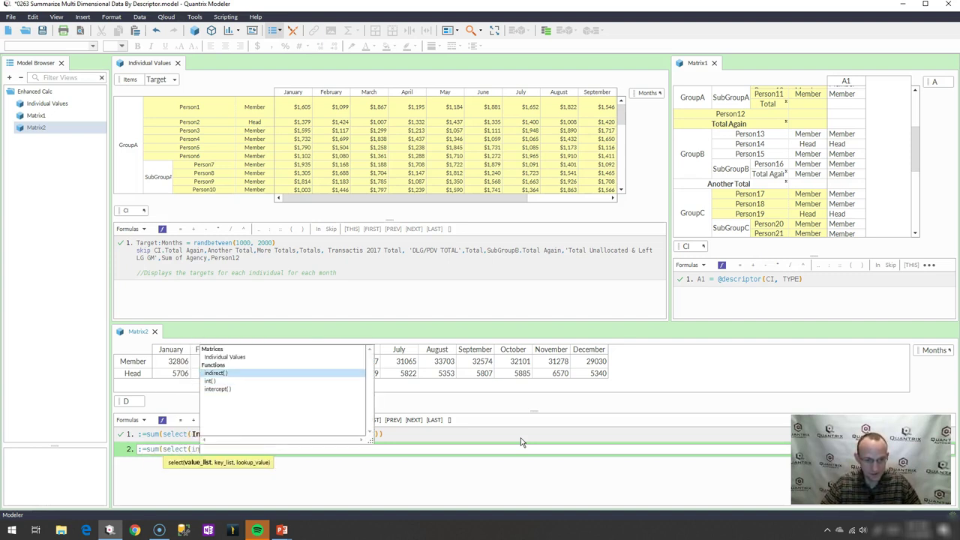
{"action": "type", "text": "'"}
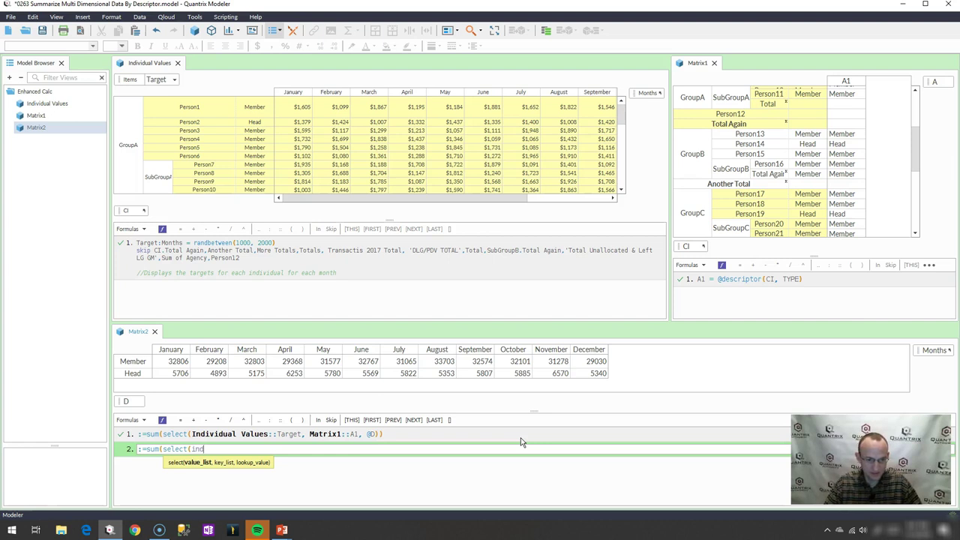
{"action": "key", "text": "ctrl+space"}
{"action": "key", "text": "Return"}
{"action": "type", "text": "T"}
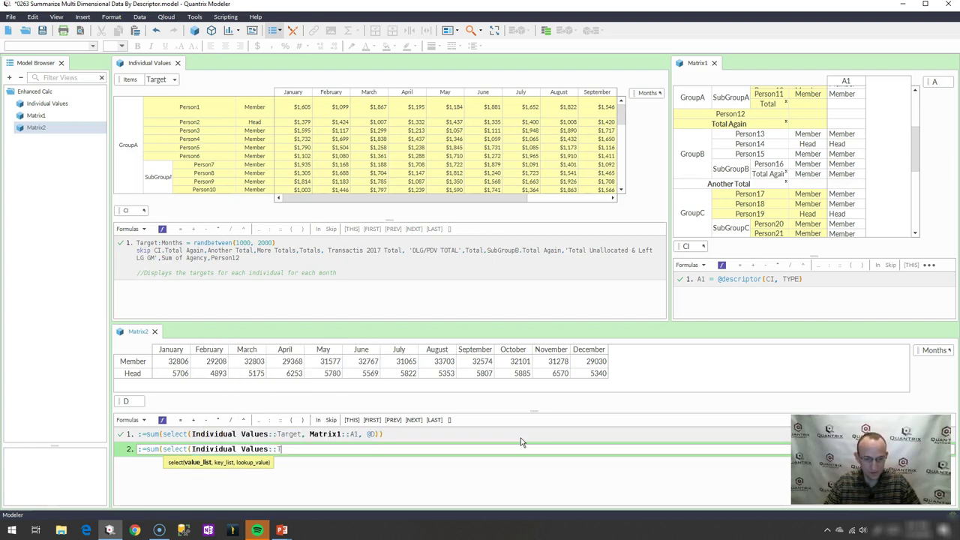
{"action": "type", "text": "arget, "}
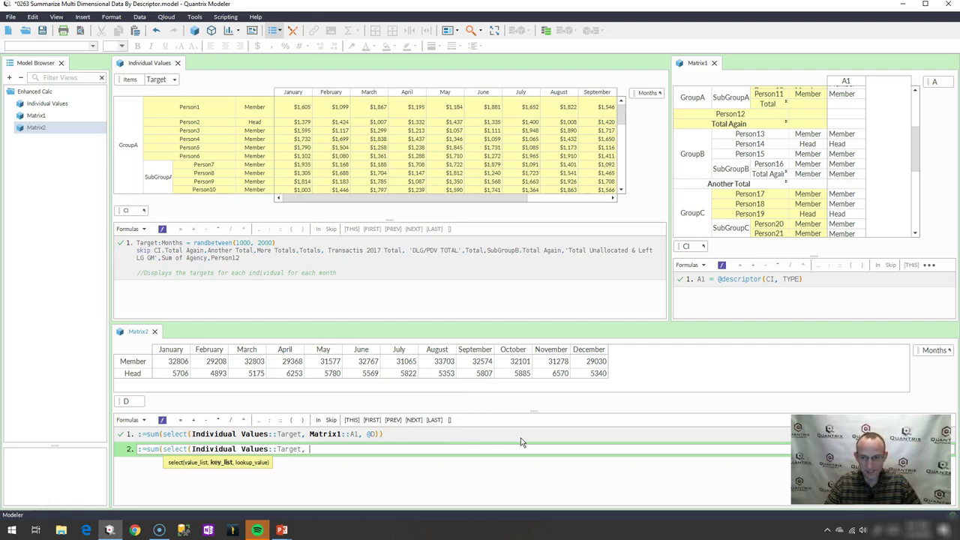
{"action": "type", "text": "@de"}
{"action": "key", "text": "Tab"}
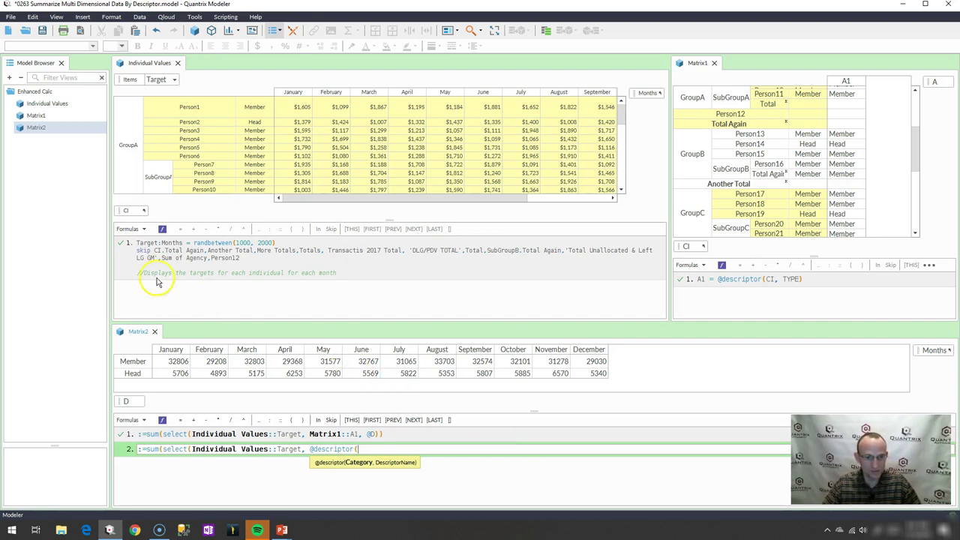
{"action": "left_click", "coordinate": [128, 212]}
{"action": "type", "text": ","}
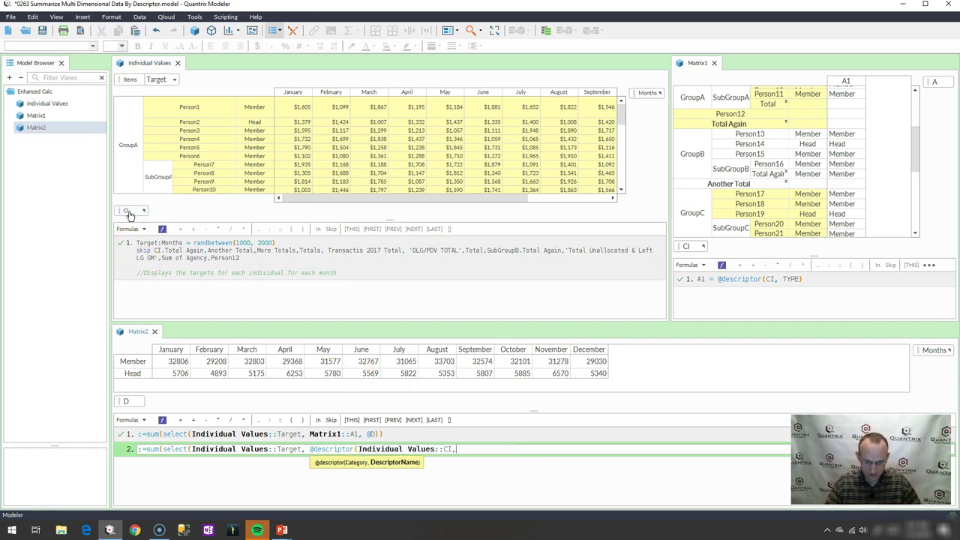
{"action": "type", "text": " TYPE)"}
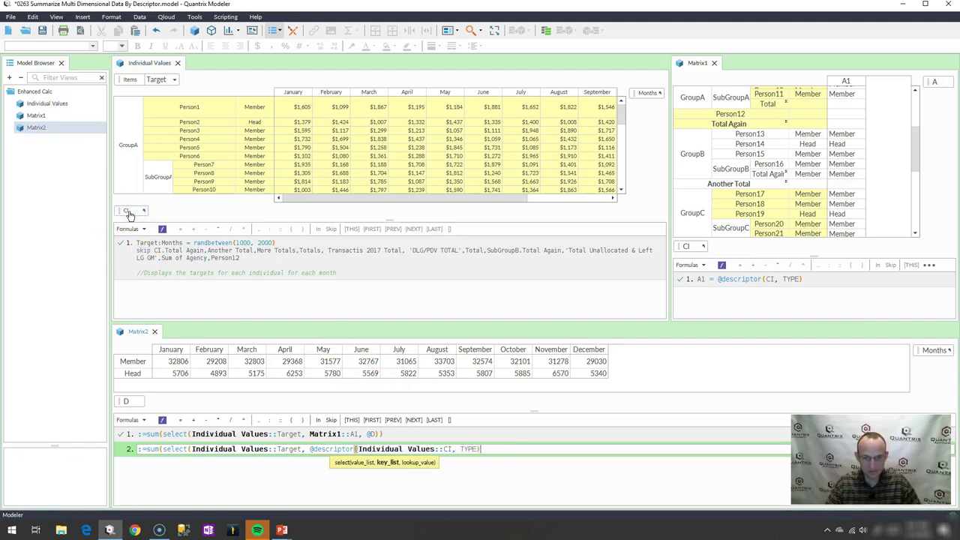
{"action": "type", "text": ", @D)"}
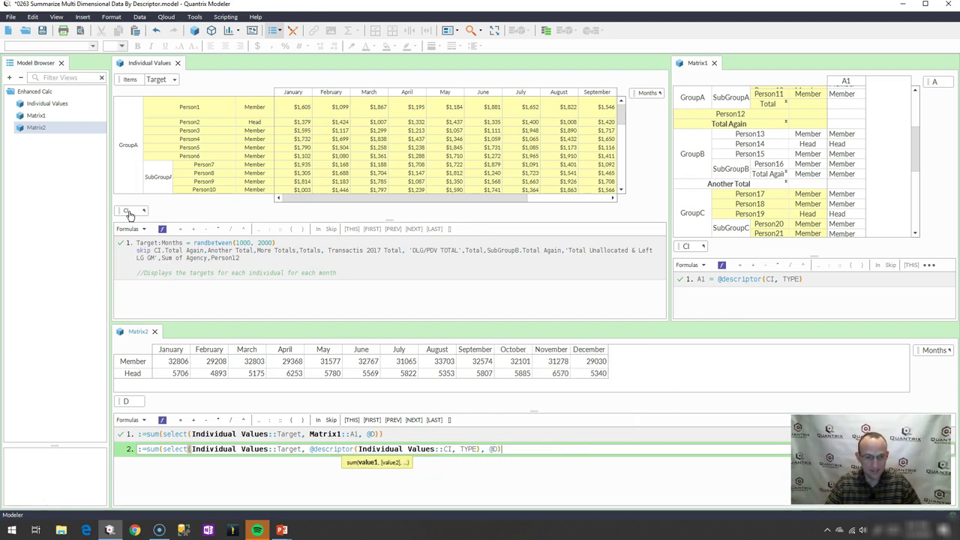
{"action": "type", "text": " )"}
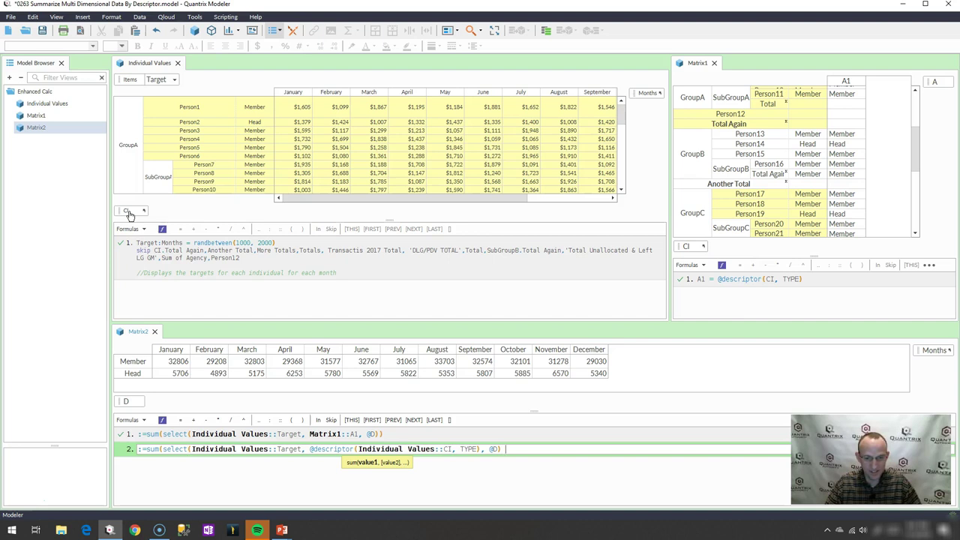
{"action": "left_click", "coordinate": [72, 158]}
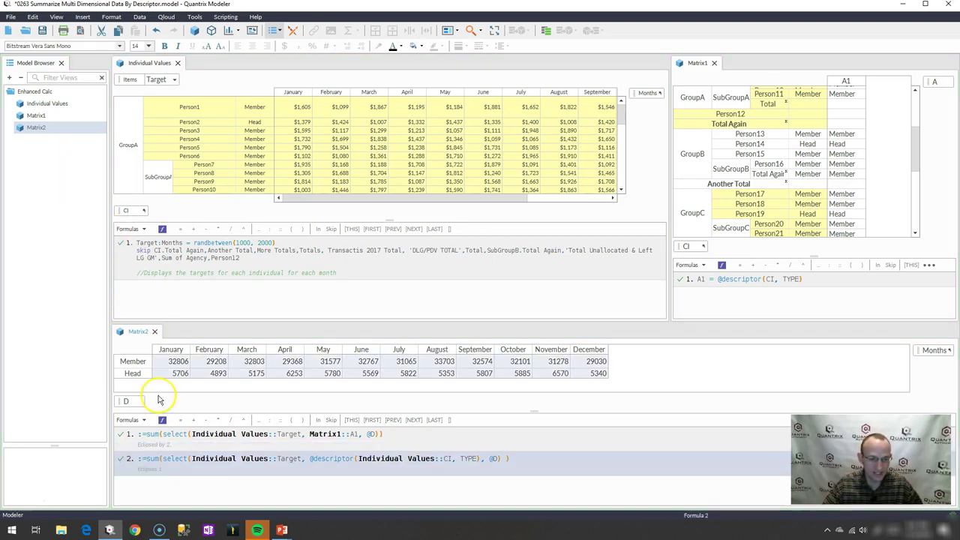
Step: Comment out formula 1 with Ctrl+/ and fix the closing parenthesis after TYPE in formula 2
{"action": "left_click", "coordinate": [133, 437]}
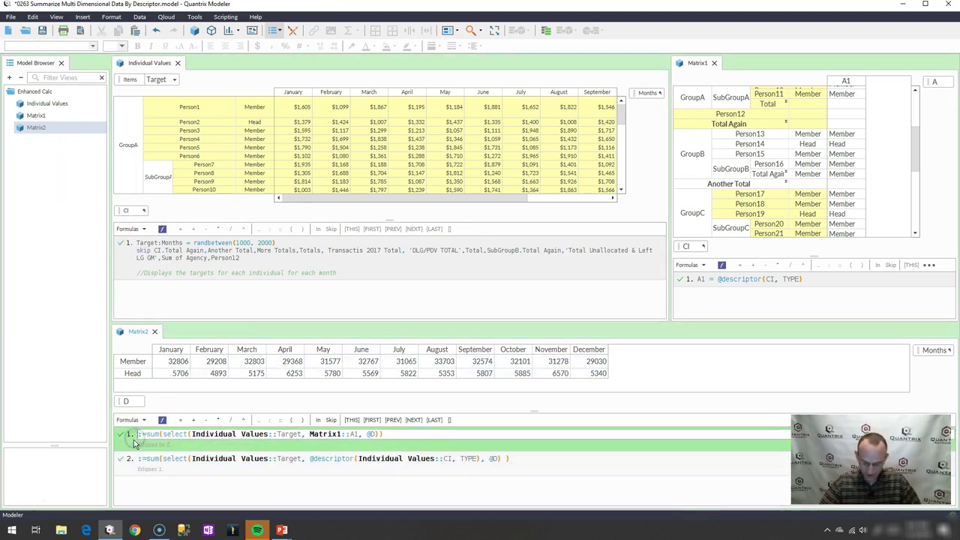
{"action": "key", "text": "ctrl+slash"}
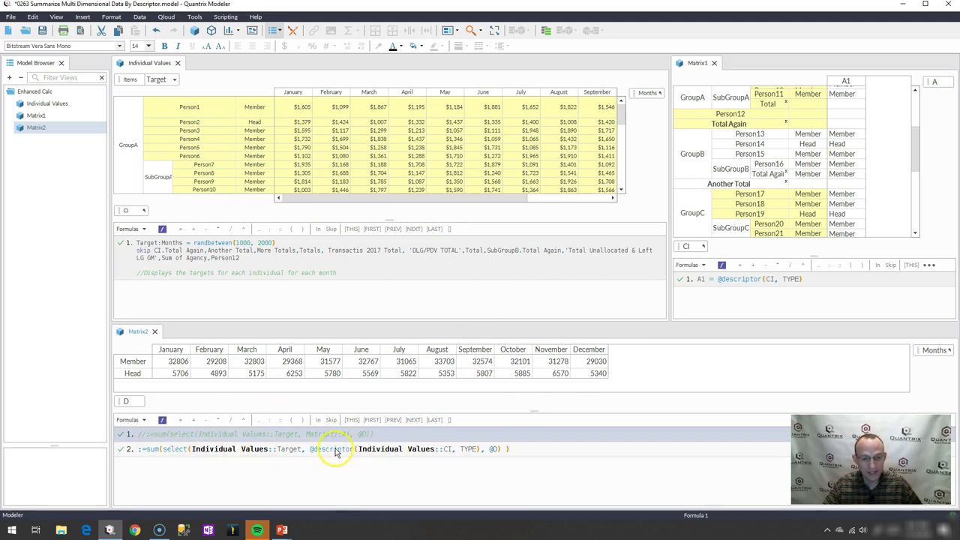
{"action": "left_click", "coordinate": [482, 450]}
{"action": "type", "text": ")"}
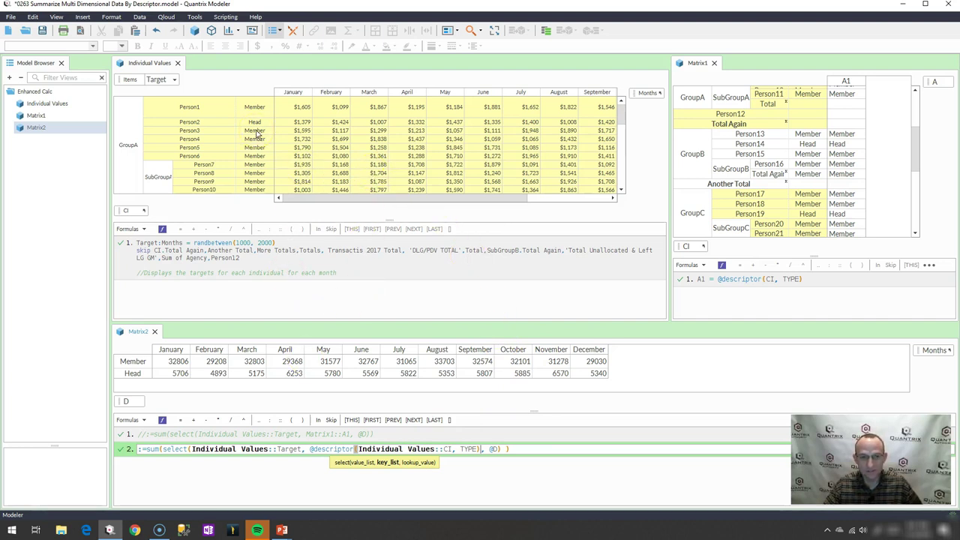
{"action": "left_click", "coordinate": [255, 107]}
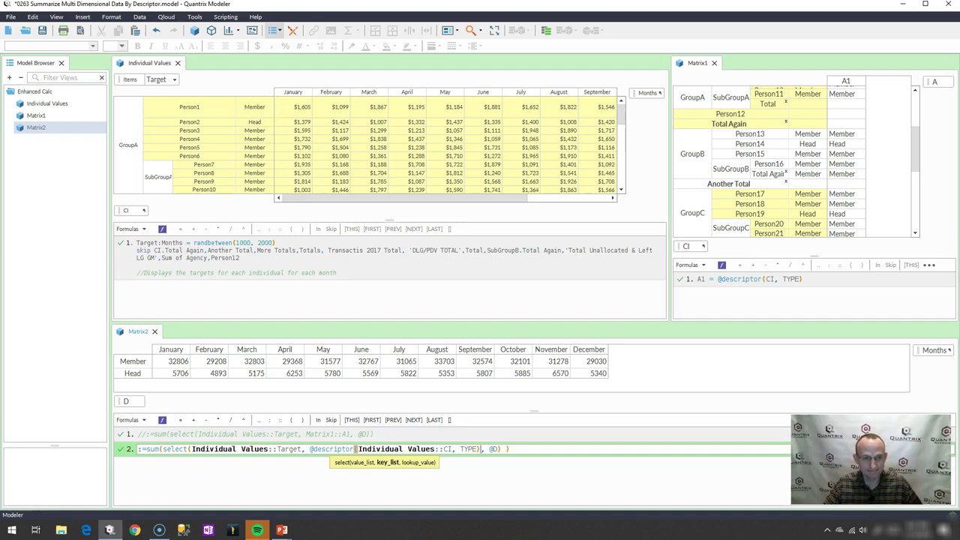